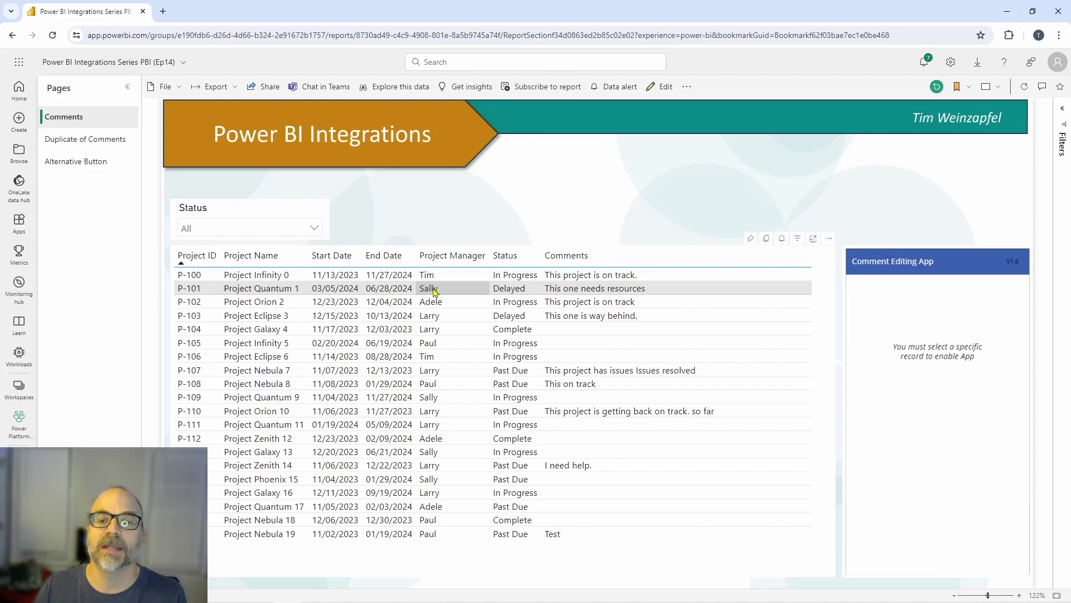
- Load project P-101 into the Comment Editing App, then go to the Duplicate of Comments page
click(402, 294)
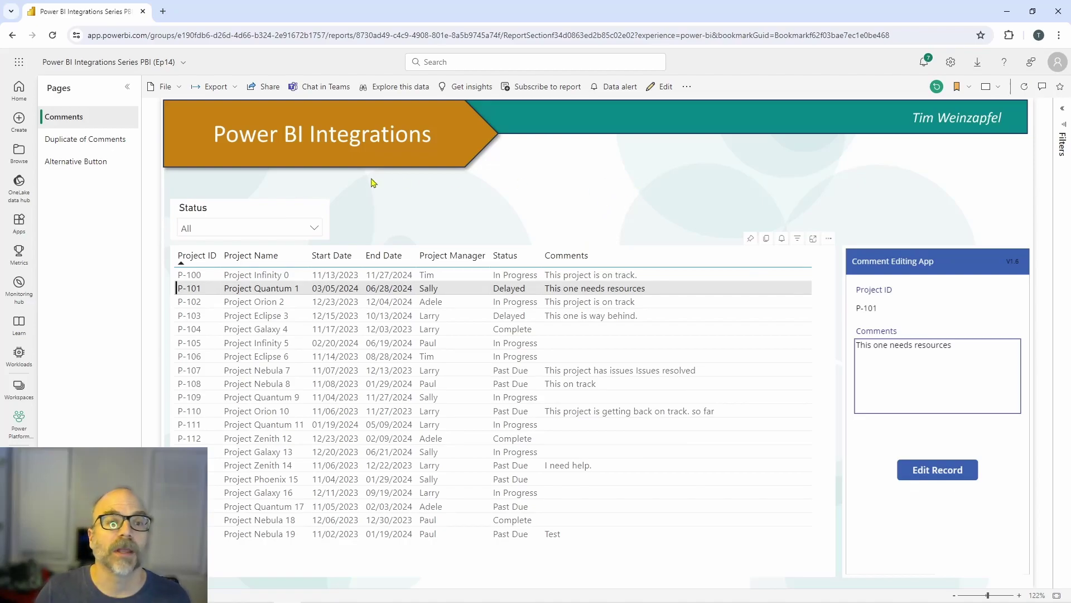
click(121, 141)
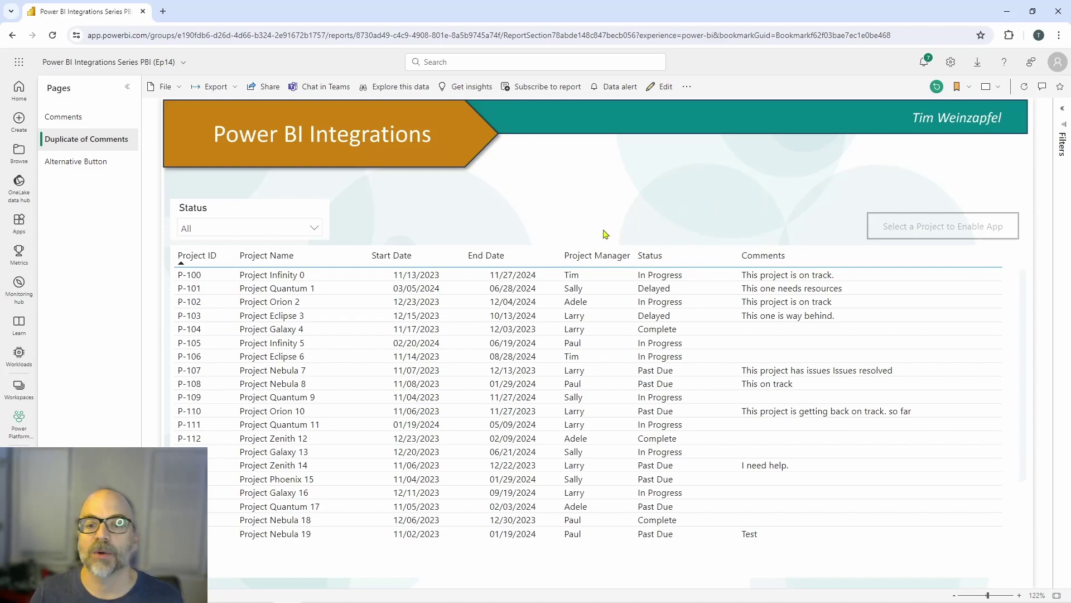
click(415, 293)
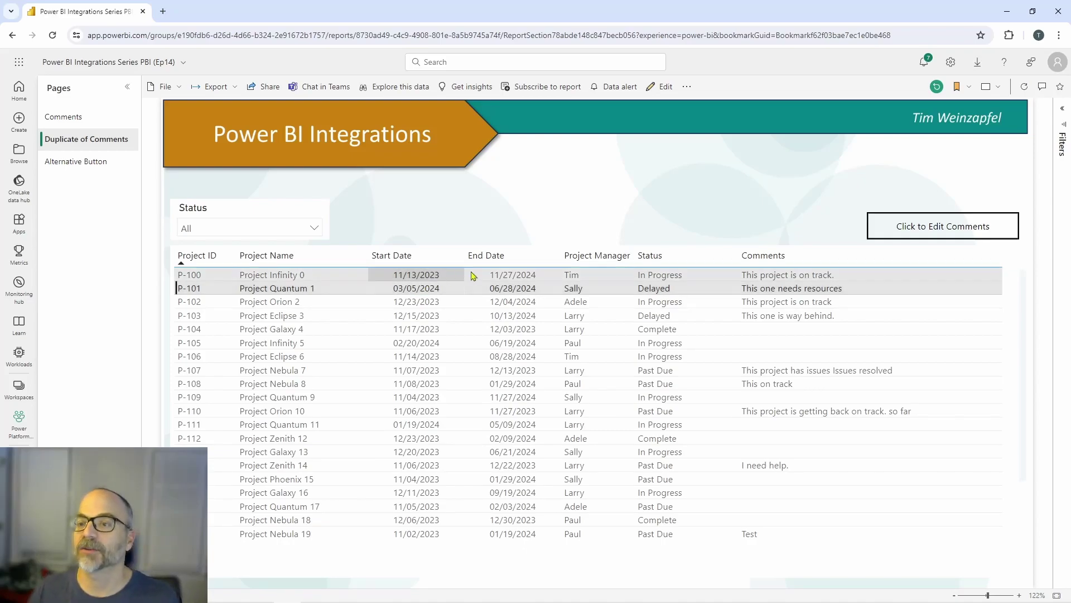
click(907, 228)
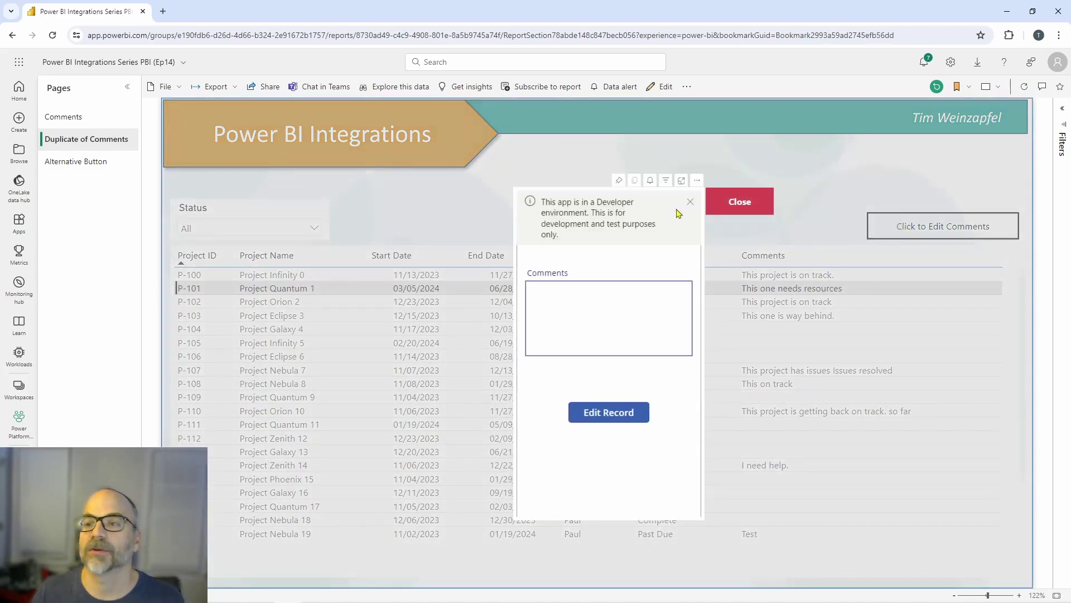
click(690, 202)
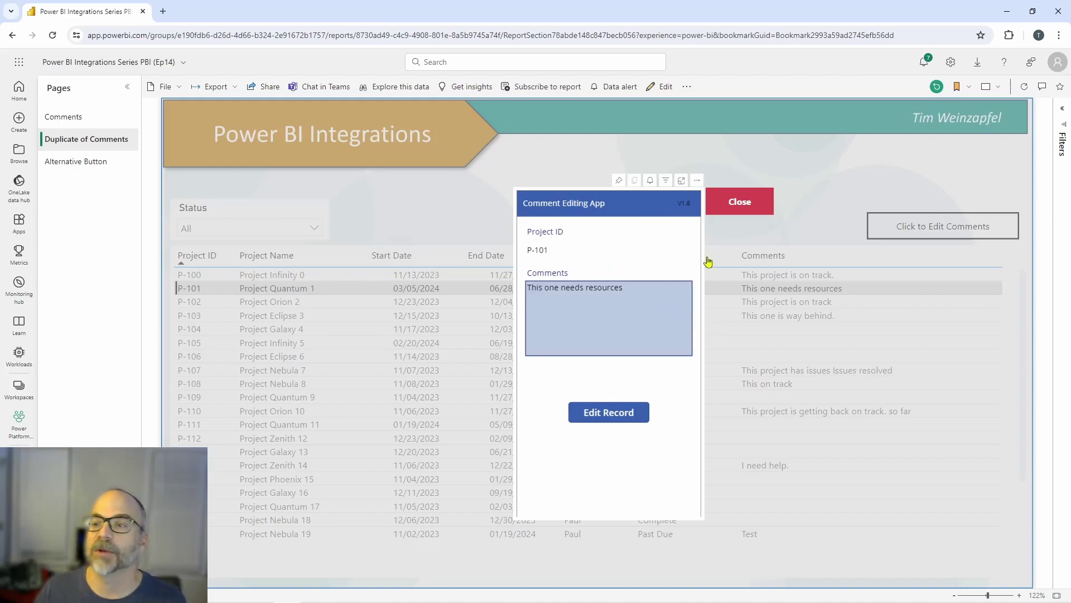
click(744, 208)
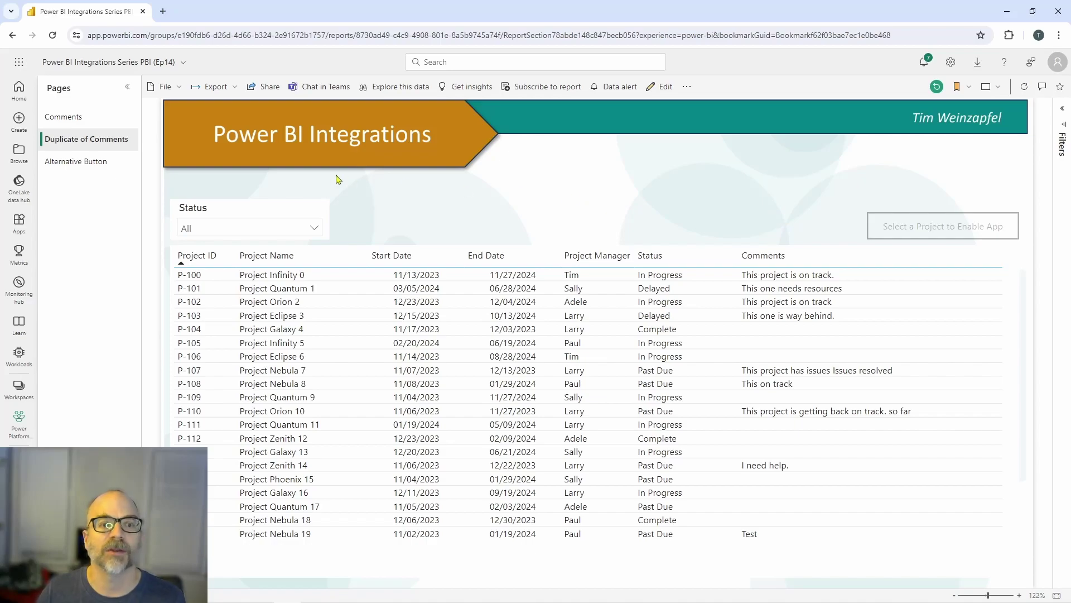
- On the Alternative Button page, select P-101 to reveal Add Comment, then deselect it
click(87, 162)
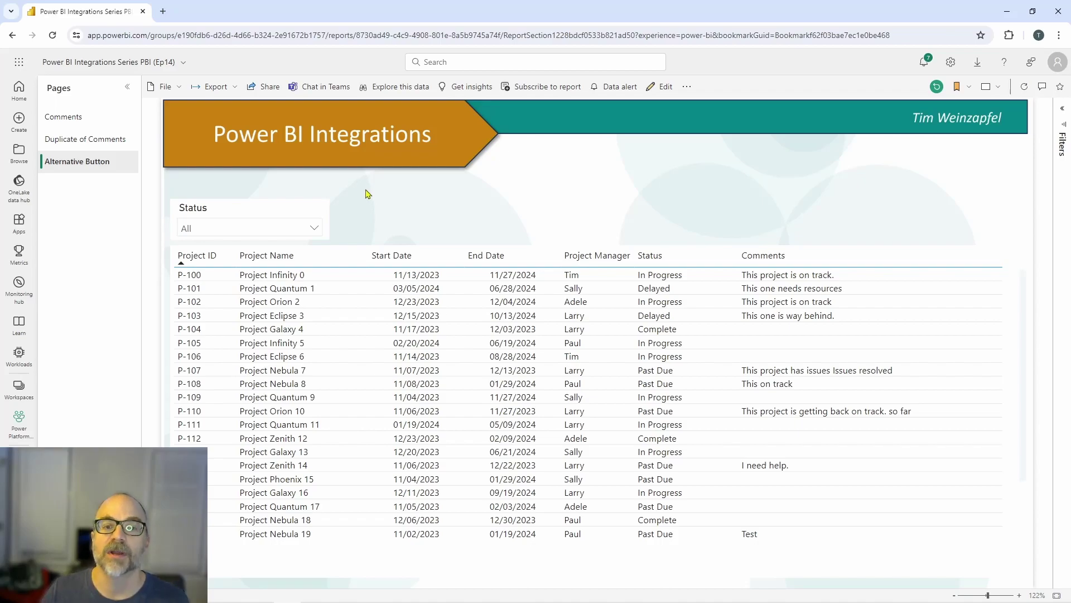
click(399, 289)
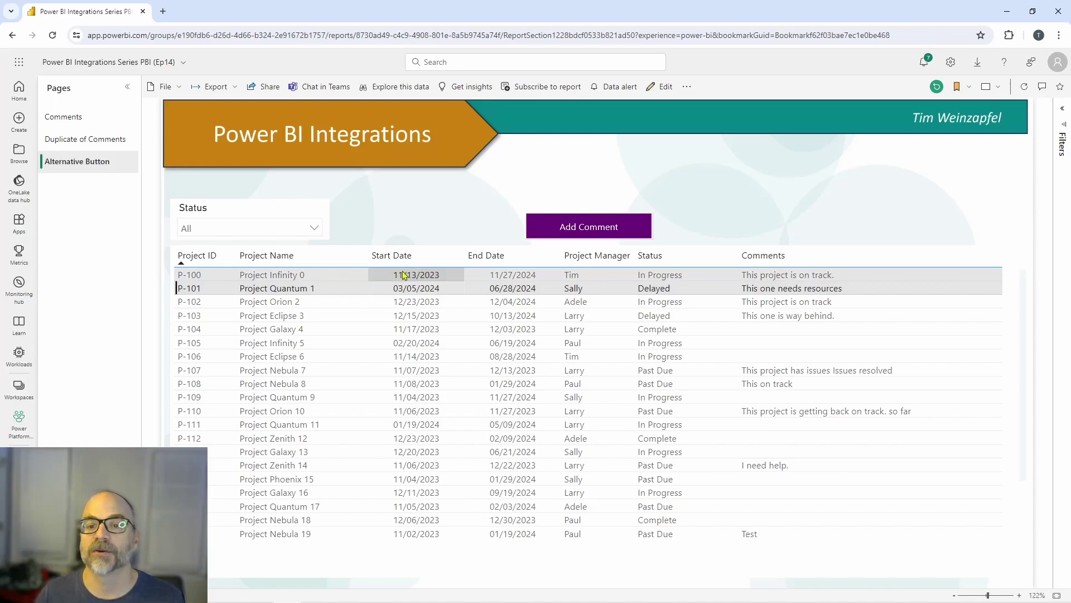
click(403, 290)
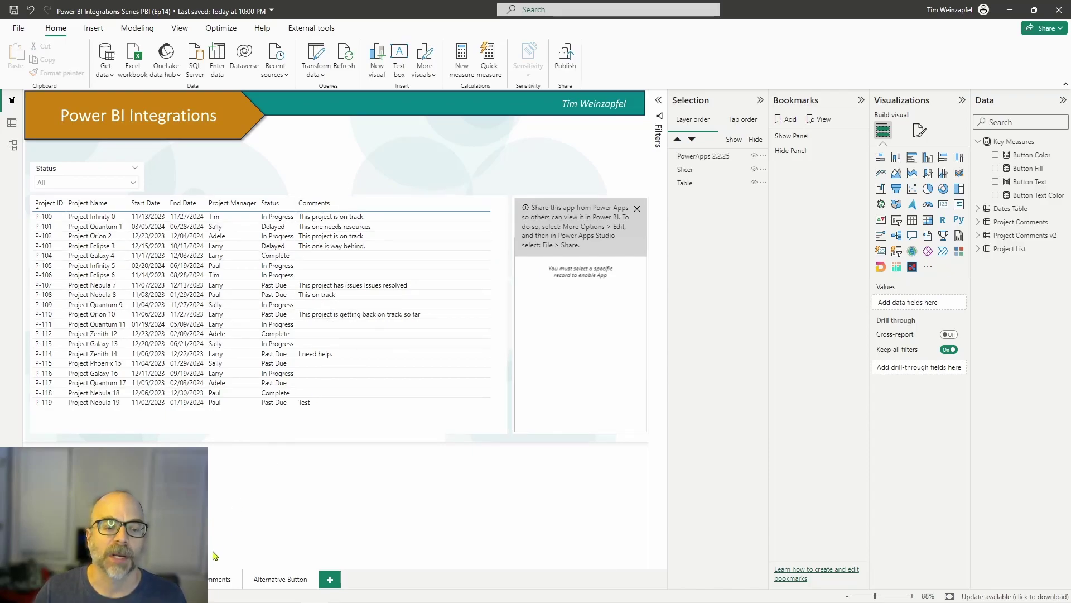
- Switch to the Duplicate of Comments page tab in Power BI Desktop
click(212, 580)
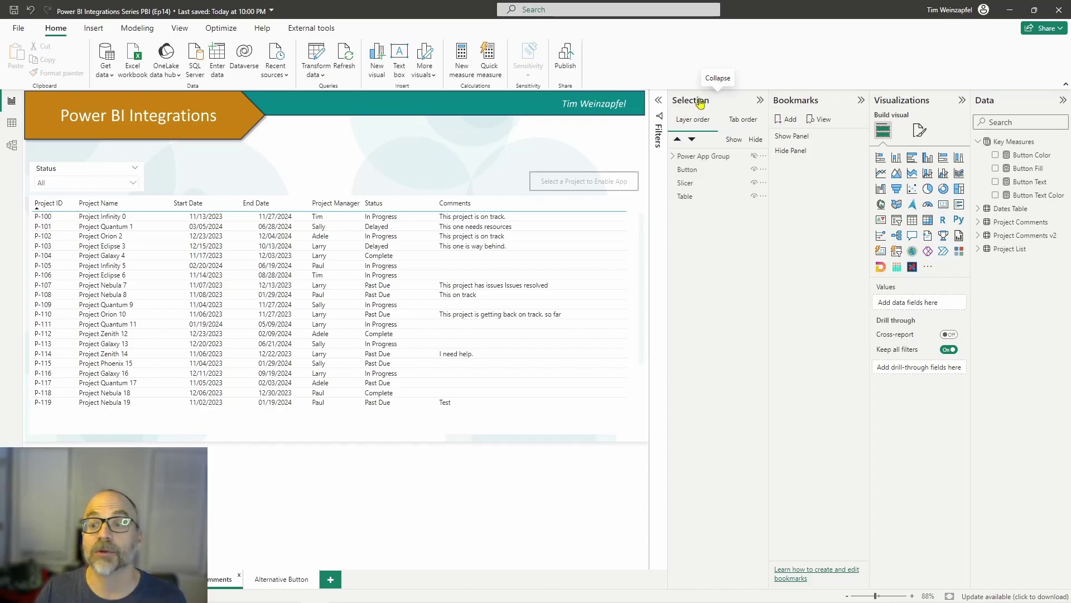
- Show the Selection pane, expand Power App Group and make it visible over the report
click(180, 28)
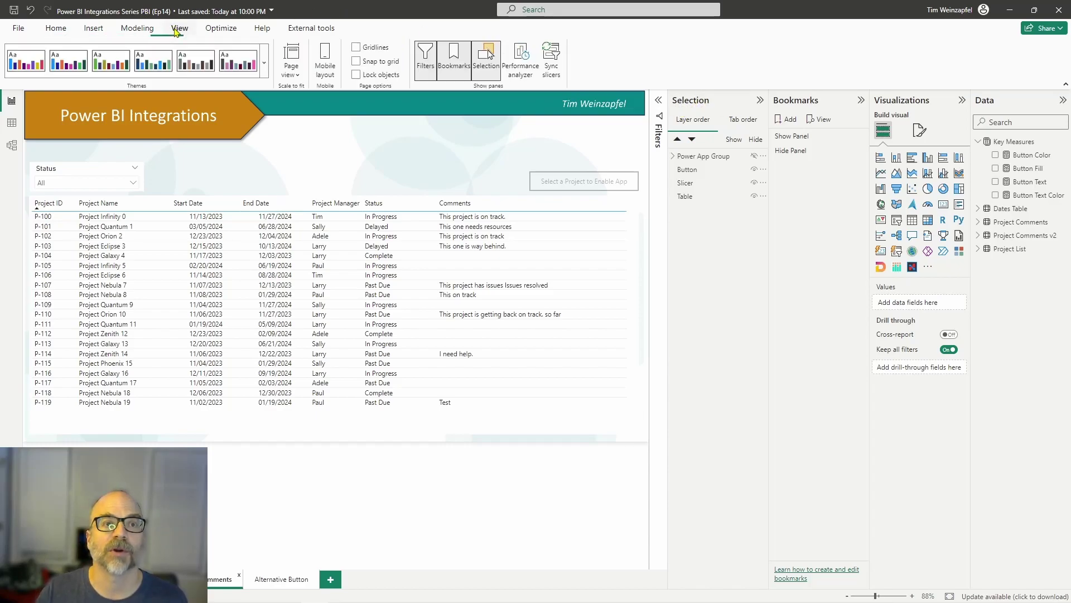
click(486, 61)
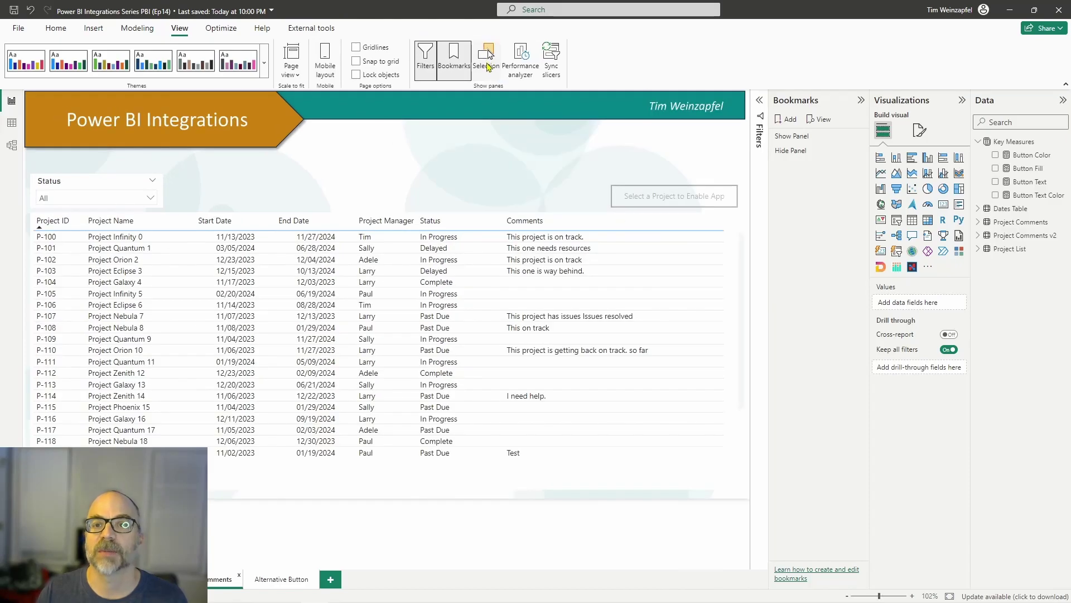
click(488, 62)
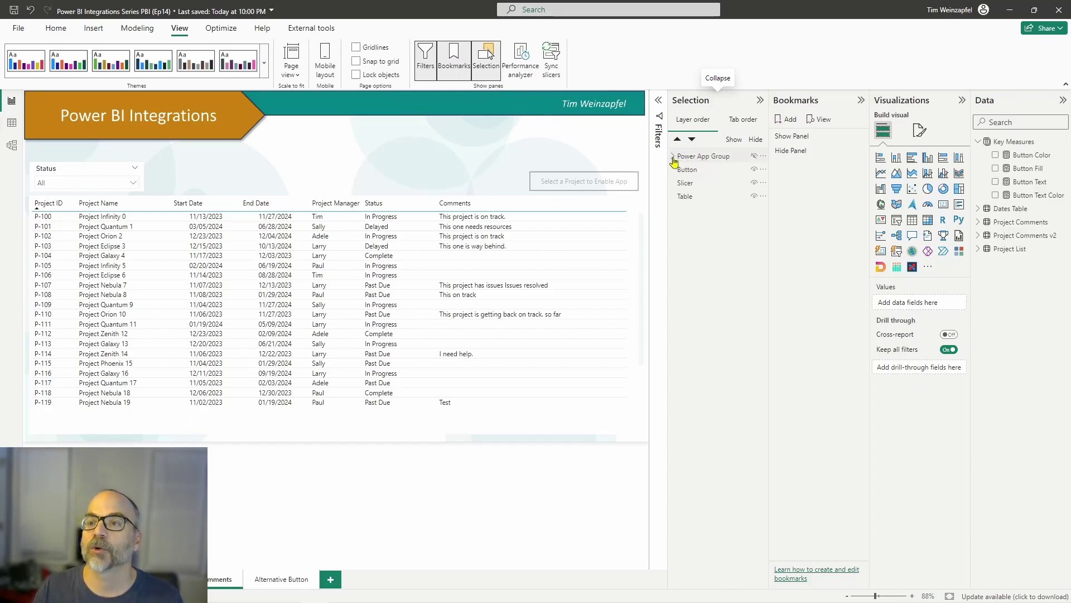
click(673, 157)
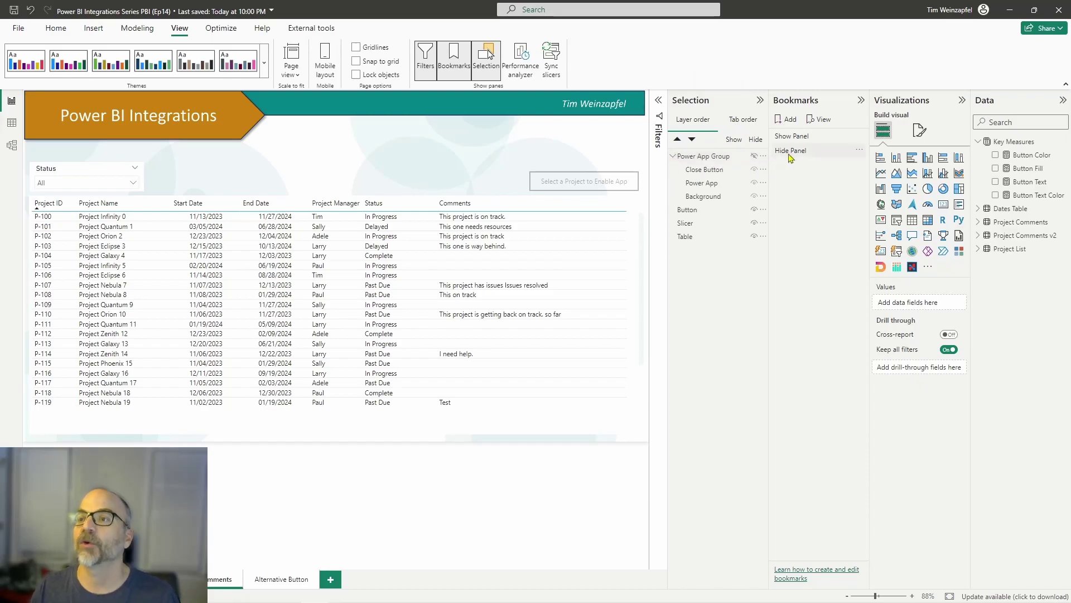
click(755, 156)
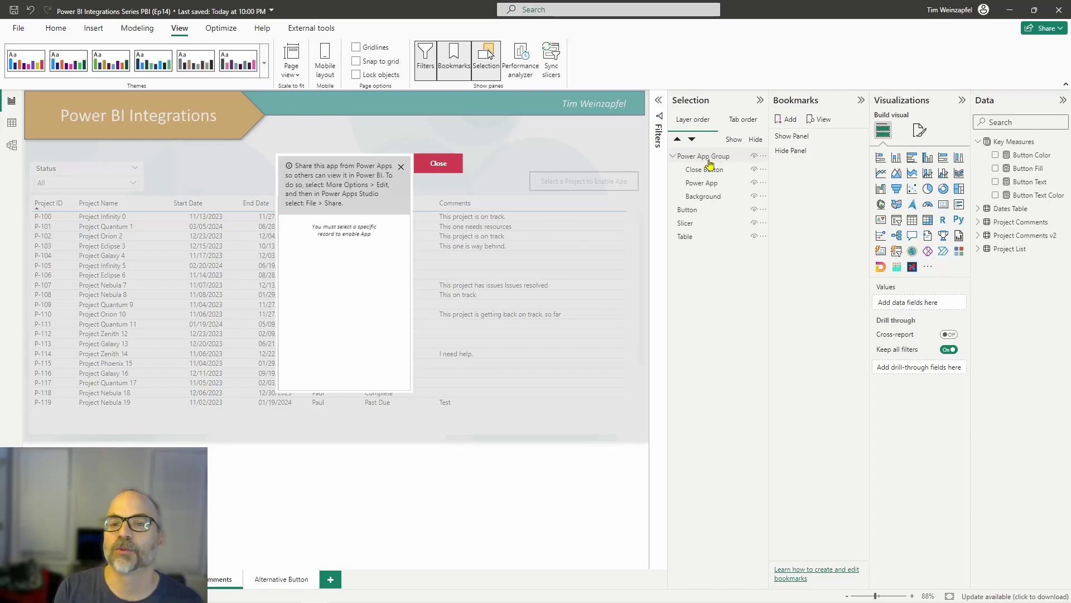
click(708, 198)
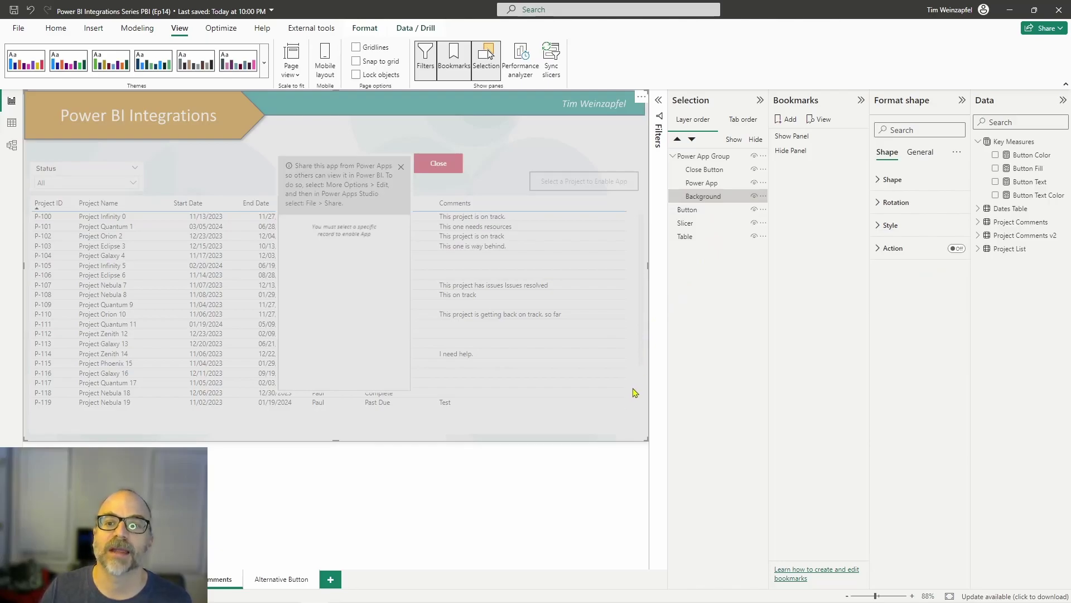
click(890, 226)
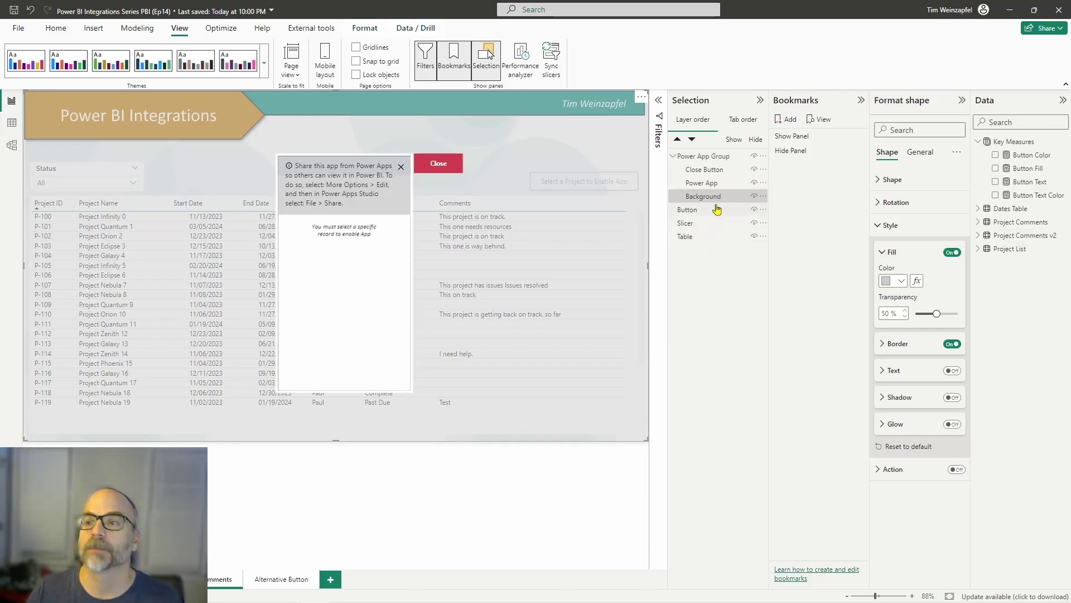
click(704, 183)
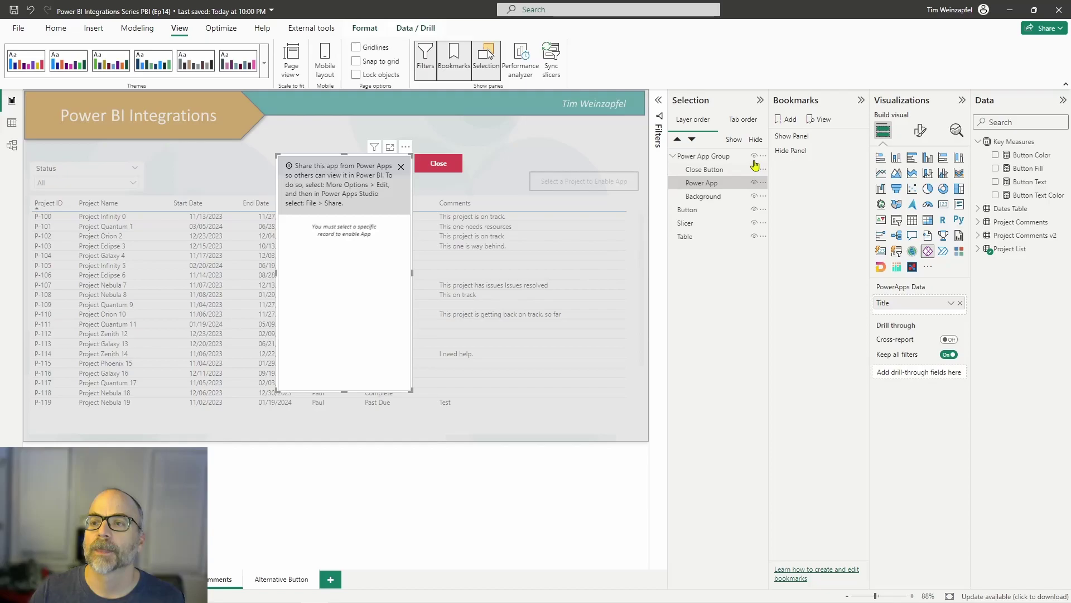
click(686, 171)
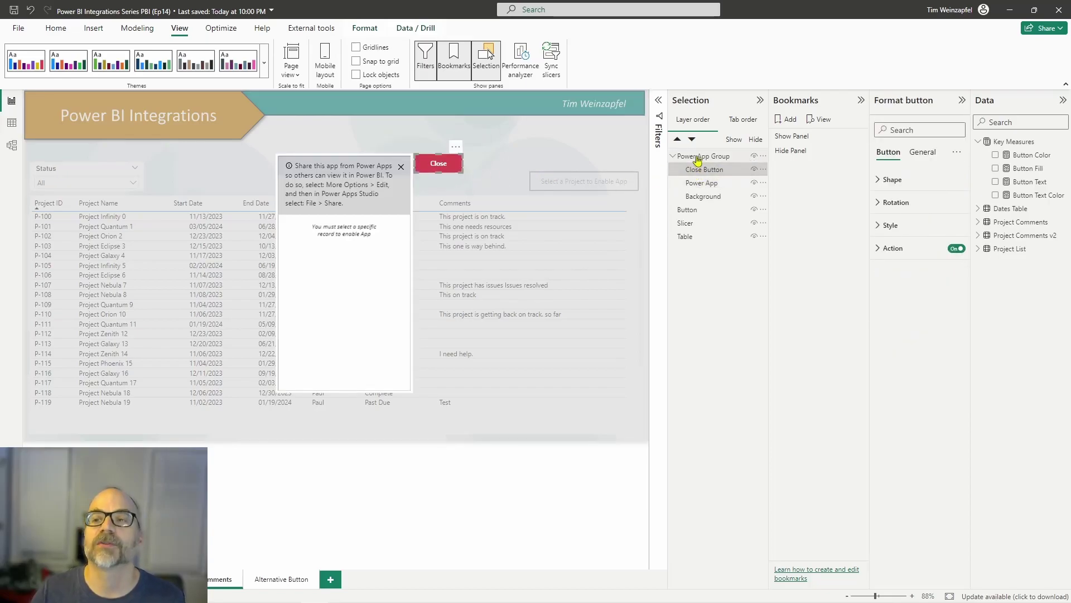
click(698, 158)
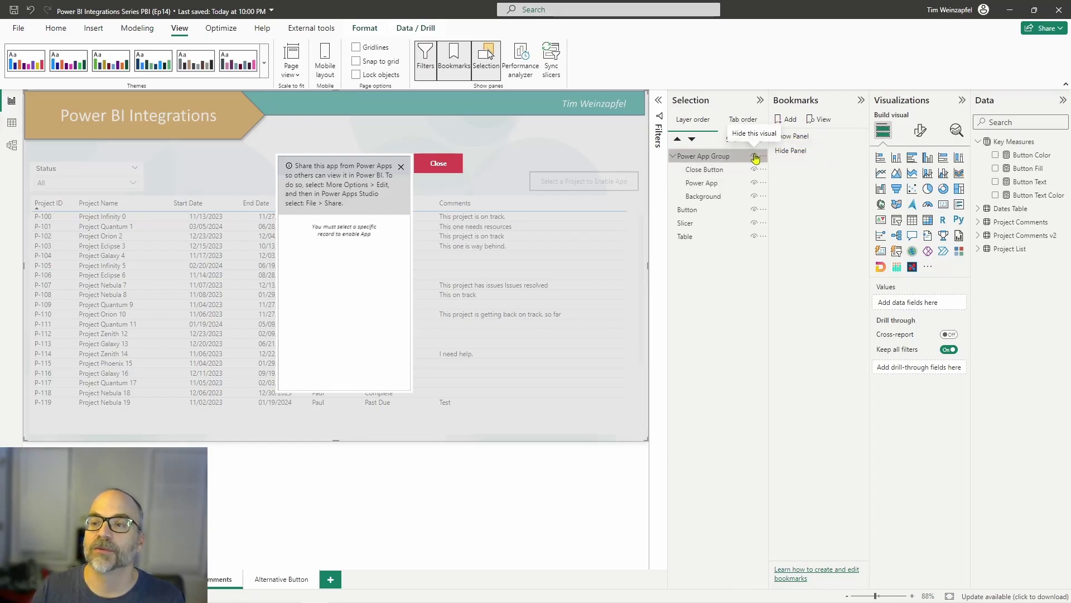
- Hide the Power App Group, then test the Show Panel and Hide Panel bookmarks
click(755, 157)
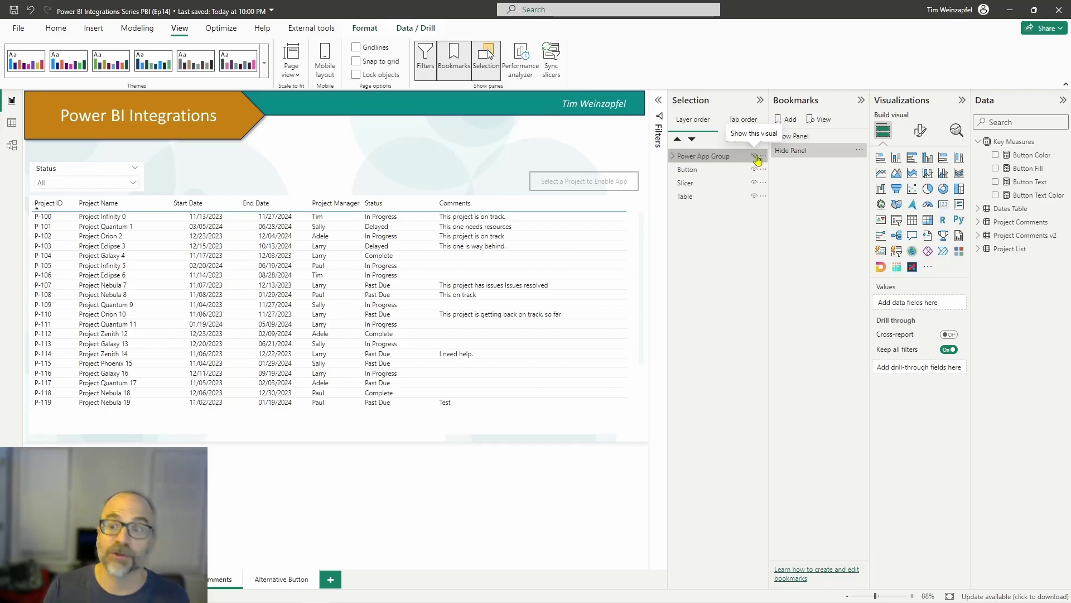
click(789, 136)
click(791, 150)
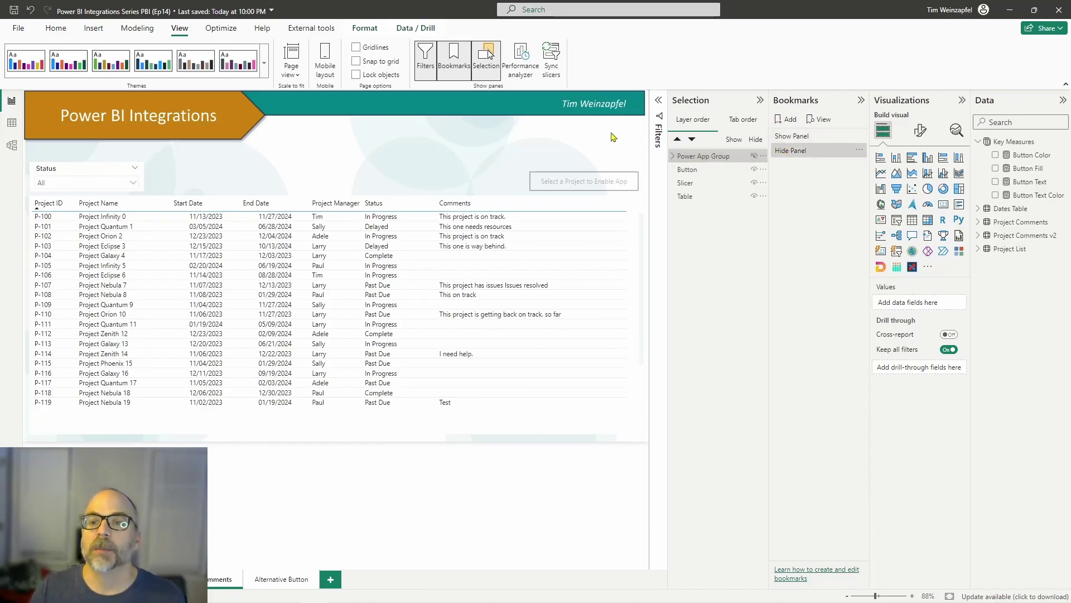
- Select P-101 so the button reads Click to Edit Comments, then expand its Style settings
click(545, 179)
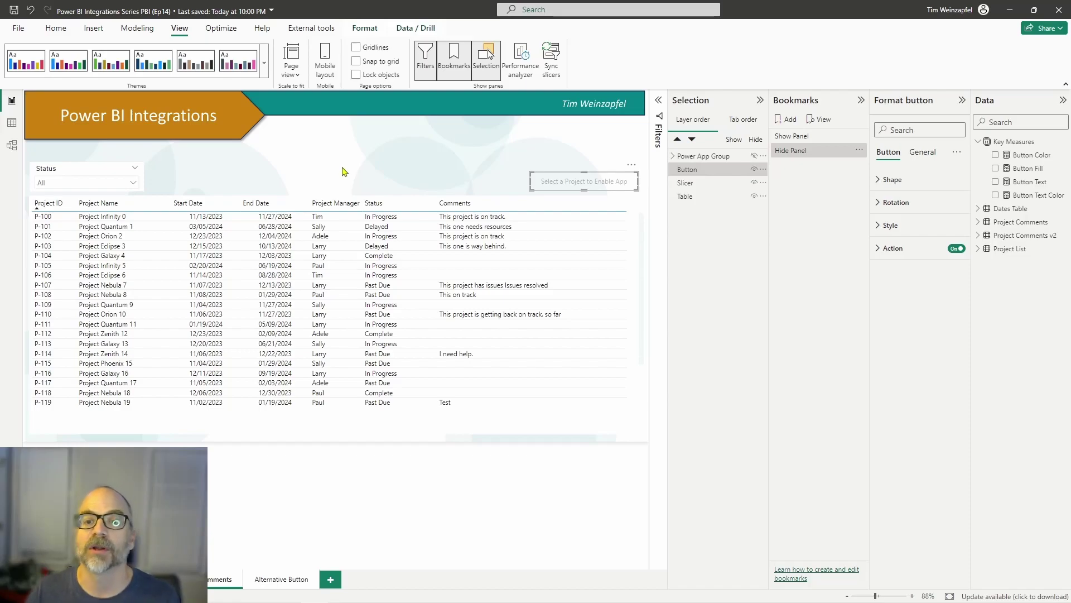
click(317, 227)
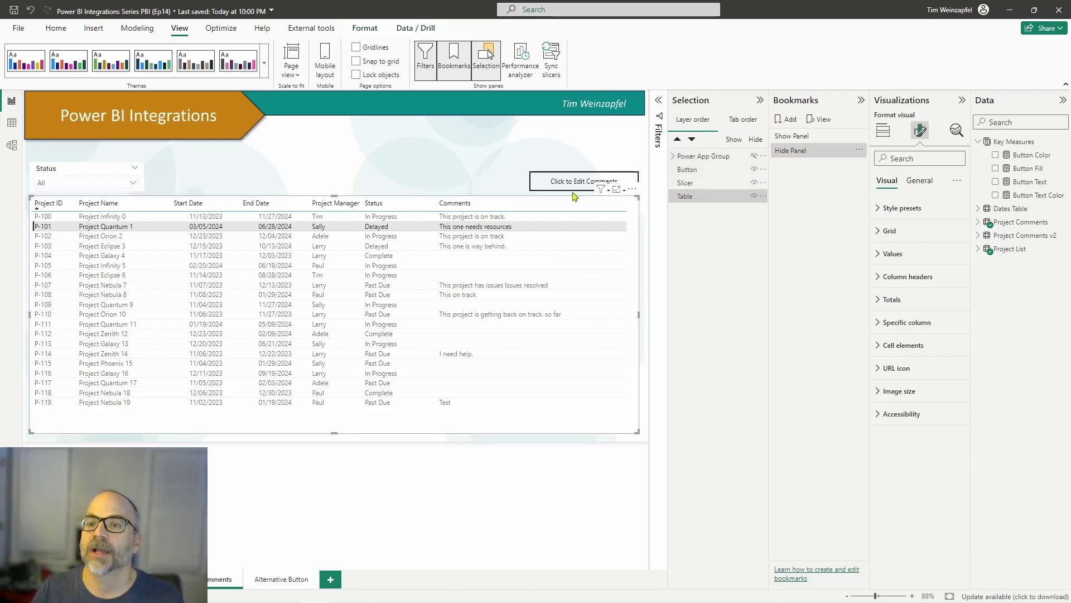
click(583, 179)
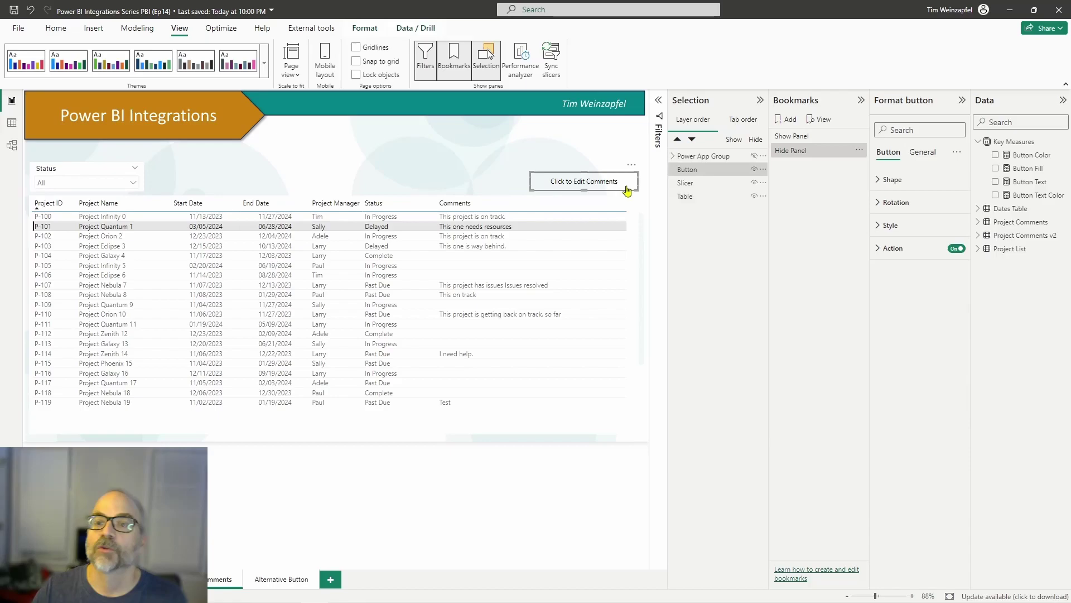
click(876, 228)
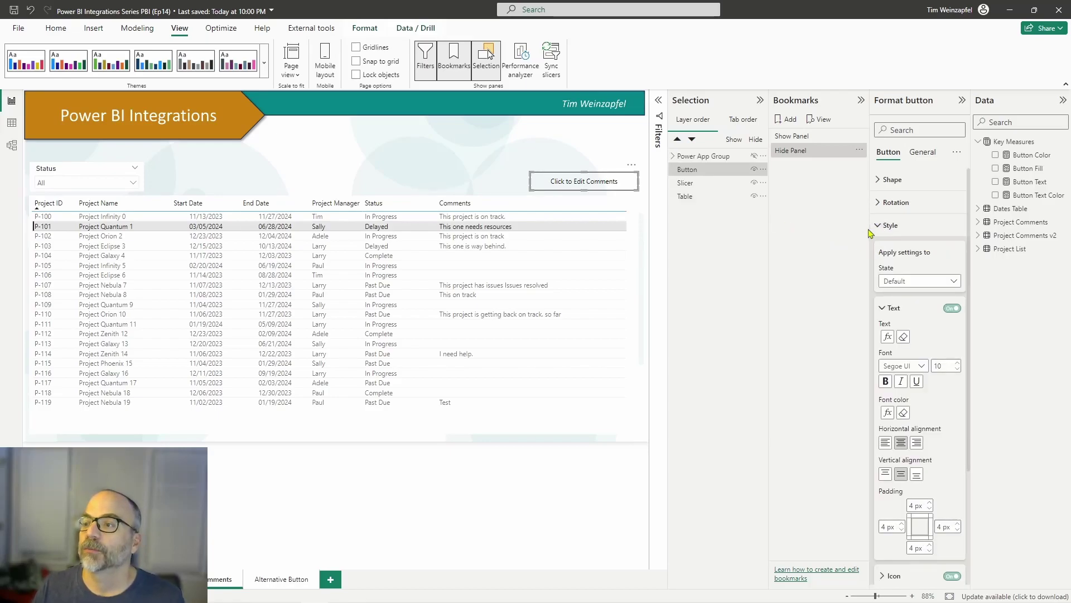
- Collapse the Selection and Bookmarks panes, reselect only P-101, and select the Click to Edit Comments button
click(760, 100)
click(861, 100)
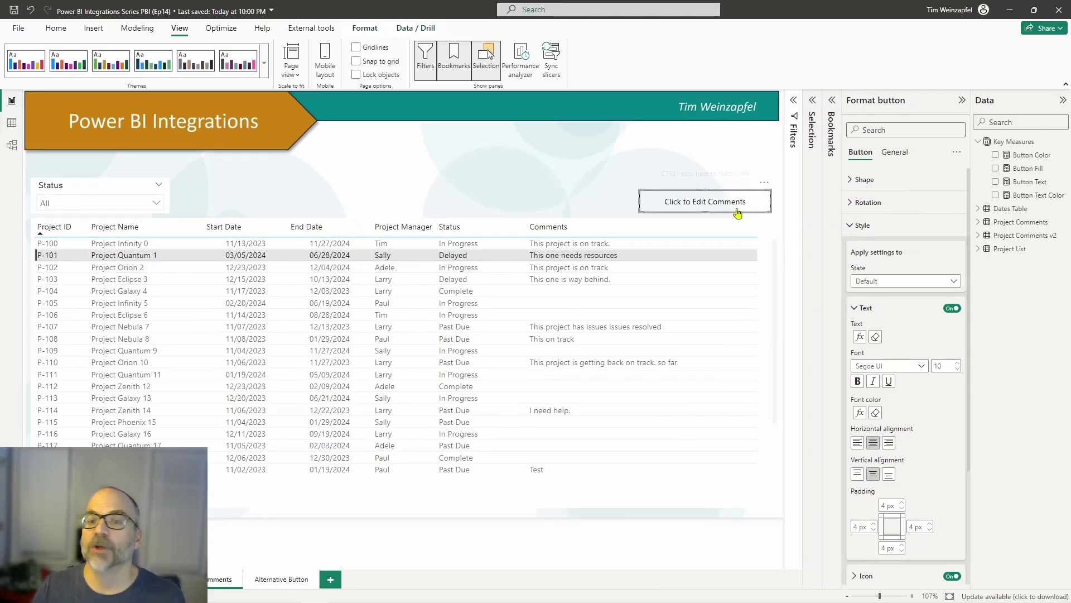
click(639, 219)
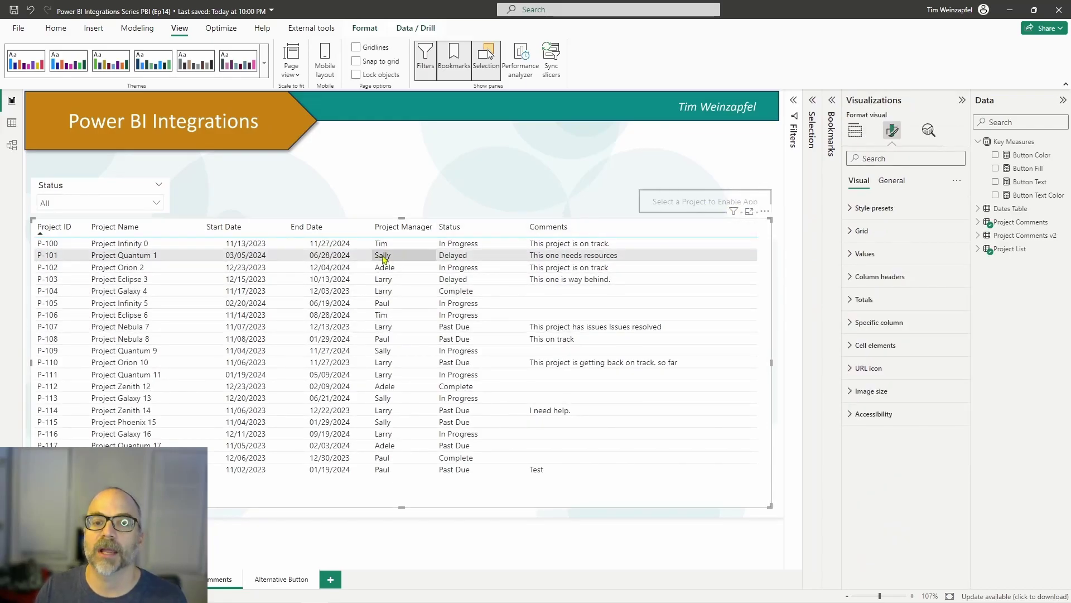
click(383, 259)
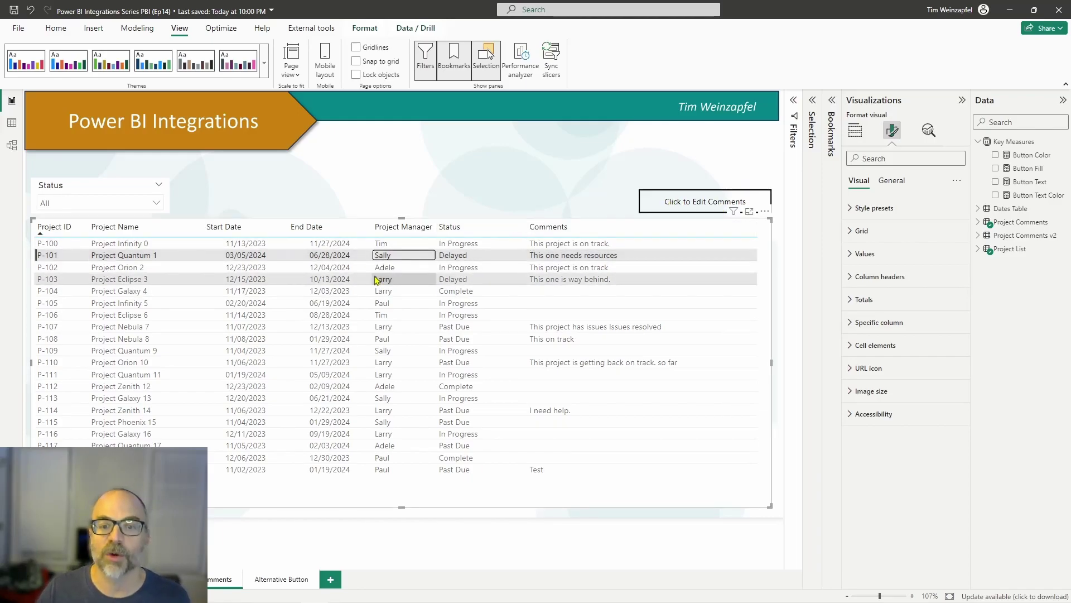
key(shift+Down)
key(shift+Down)
key(shift+Down)
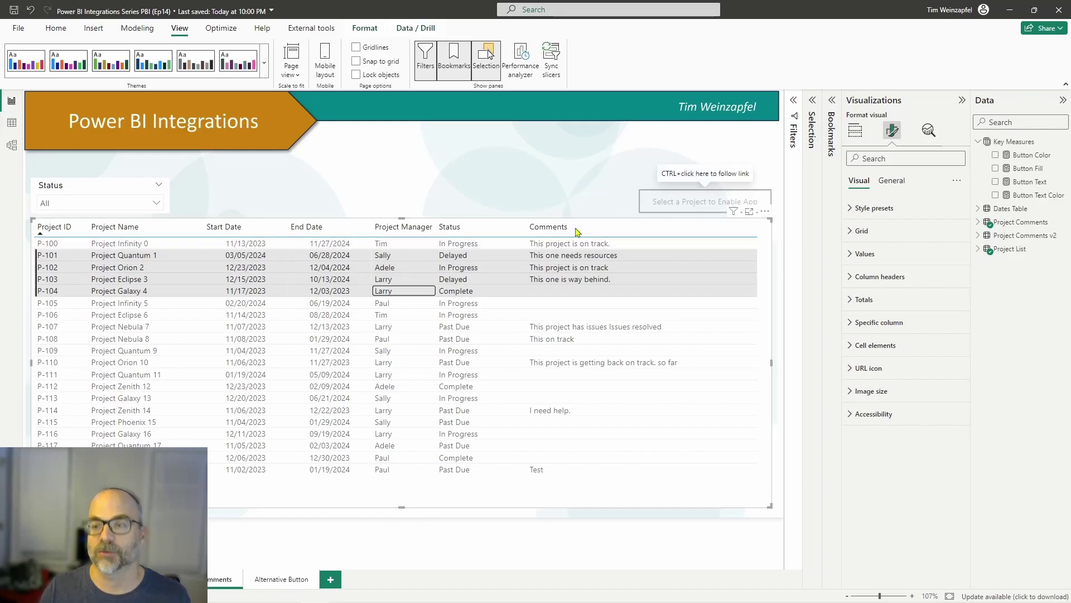
click(423, 257)
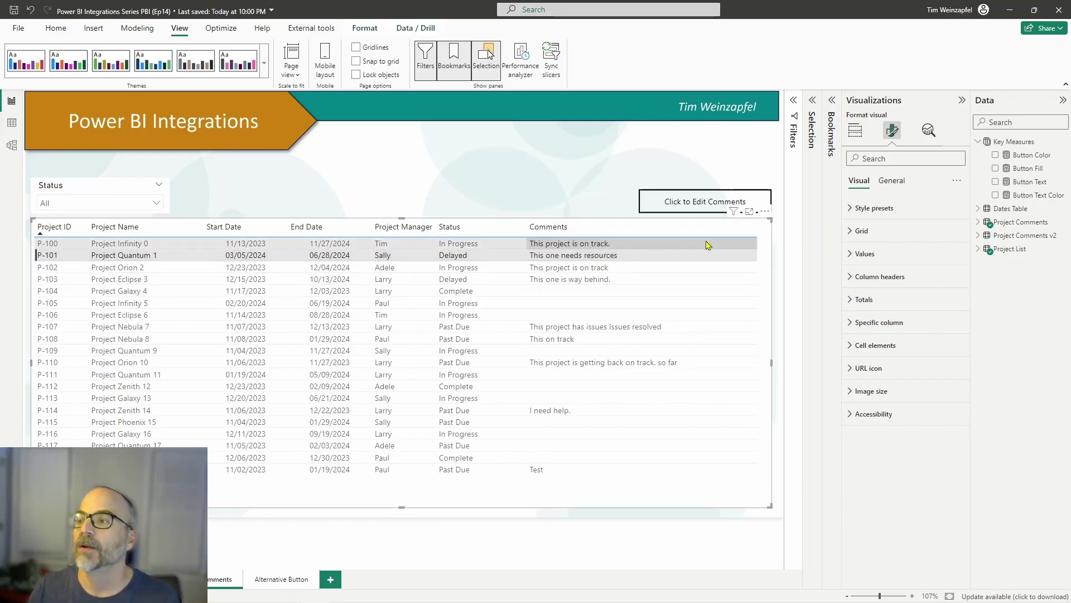
click(704, 210)
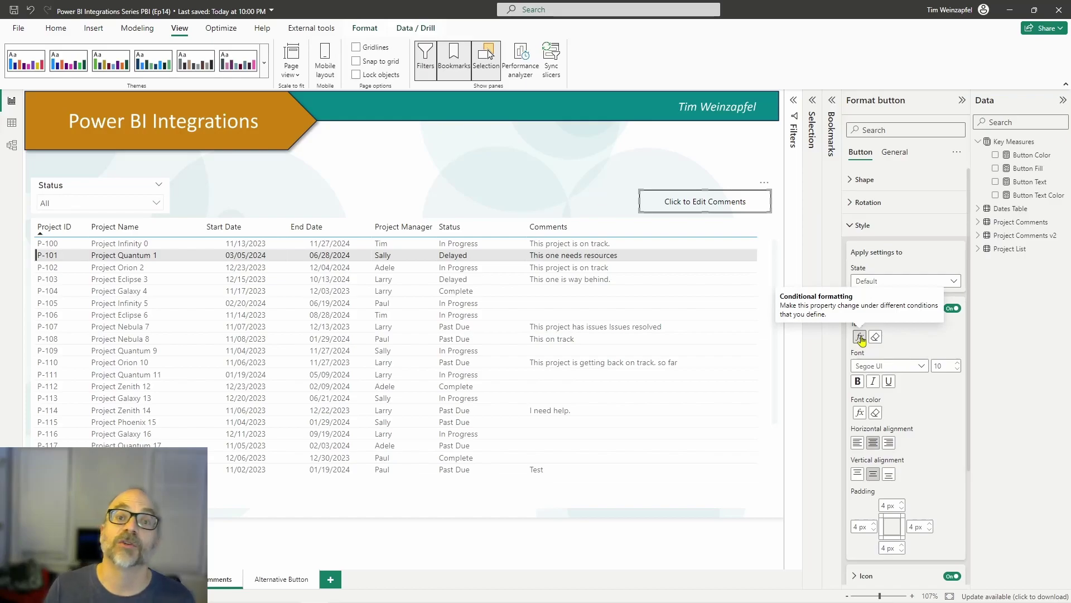
- Open the Button Text measure and highlight its 'Select a Project to Enable App' string
click(1029, 182)
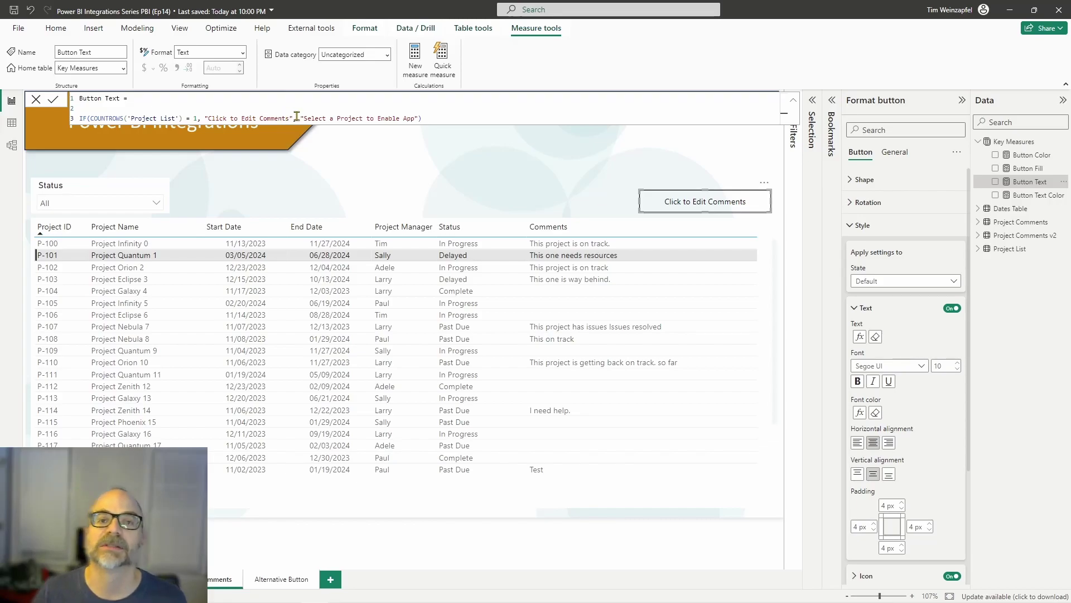
drag(300, 117, 419, 118)
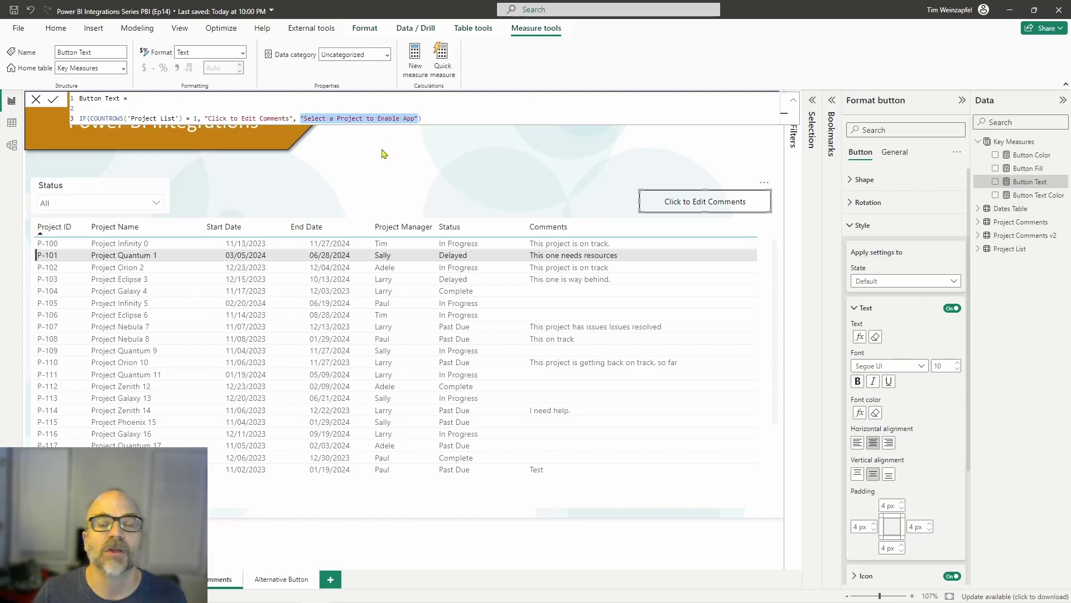
click(860, 337)
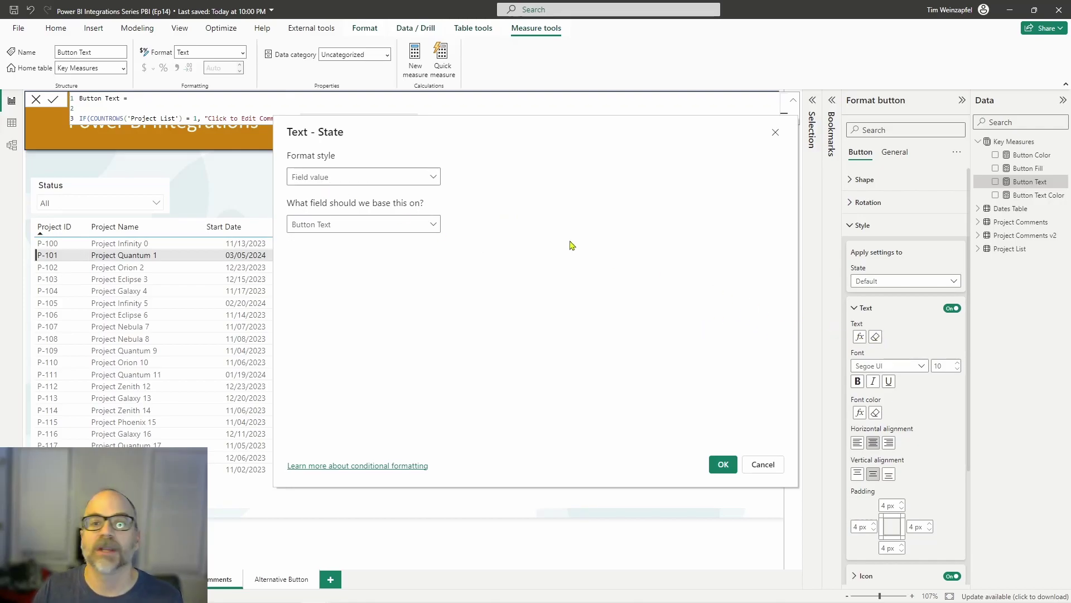
click(306, 177)
click(306, 193)
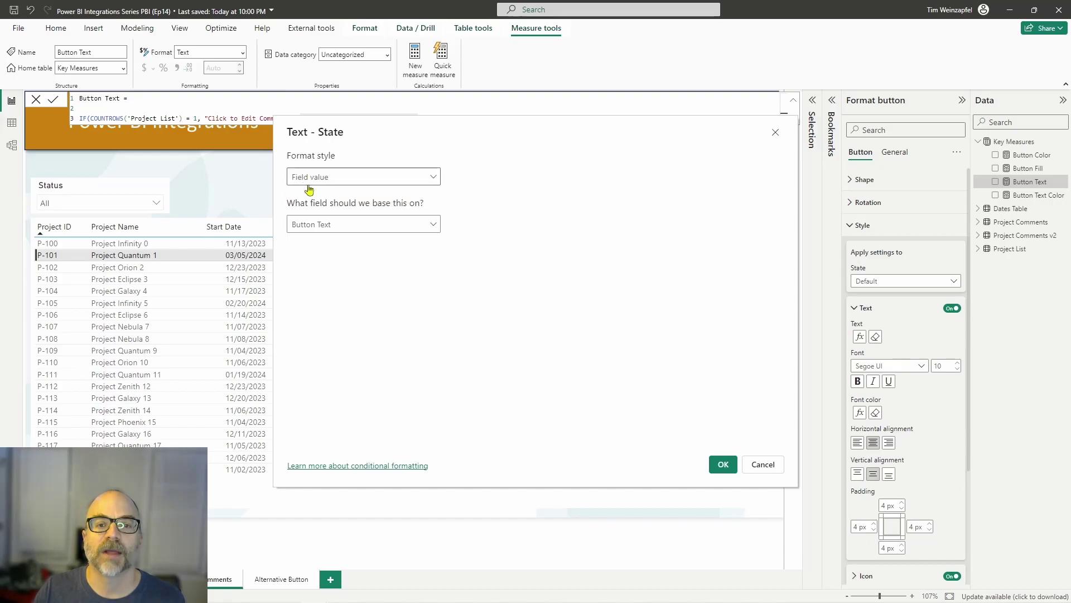
click(311, 224)
click(295, 264)
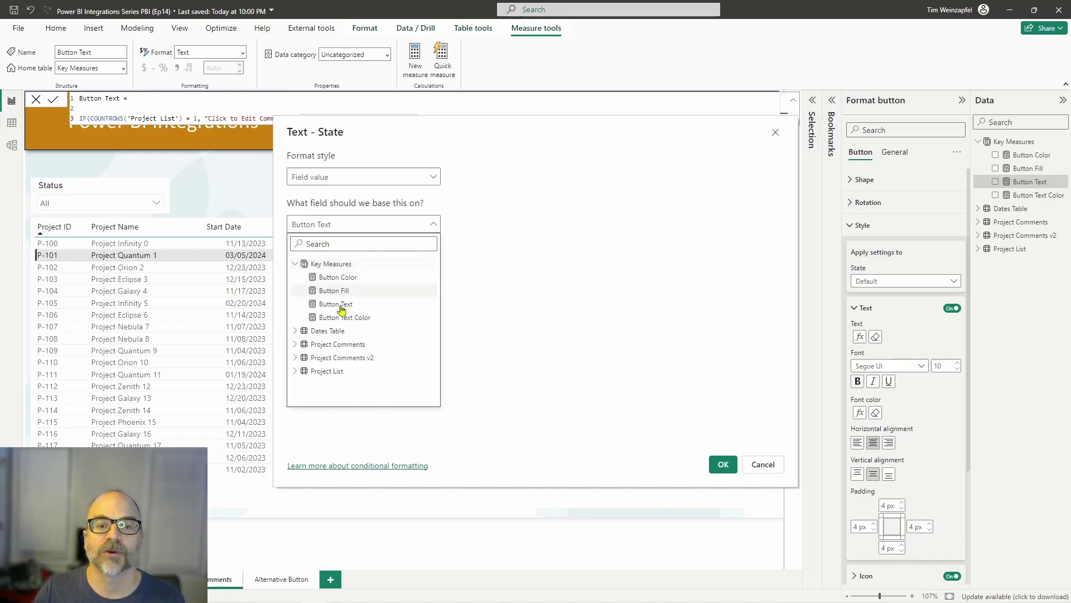
click(338, 305)
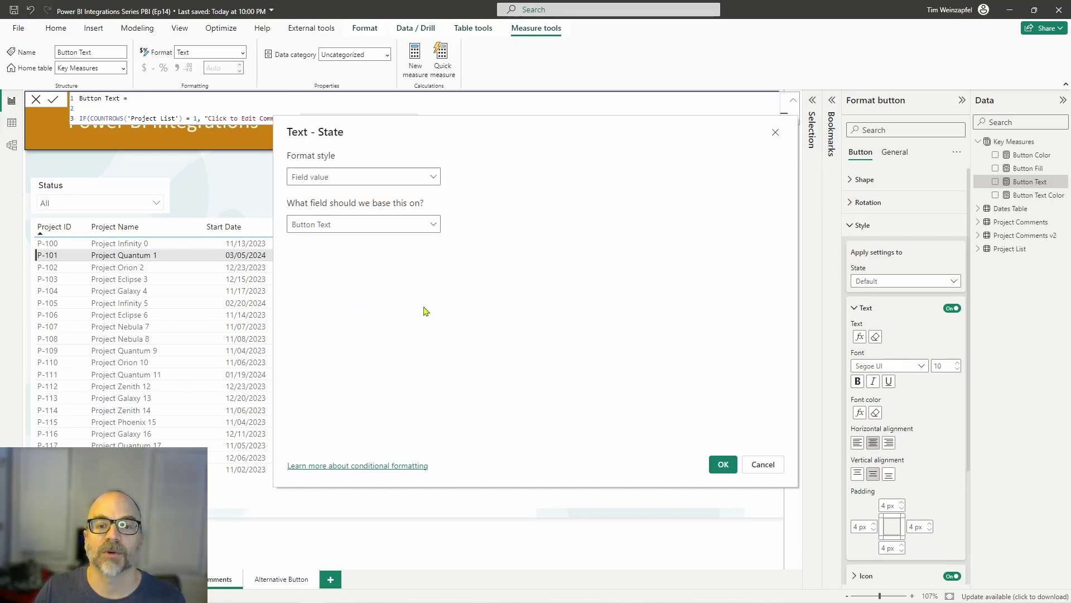
click(763, 465)
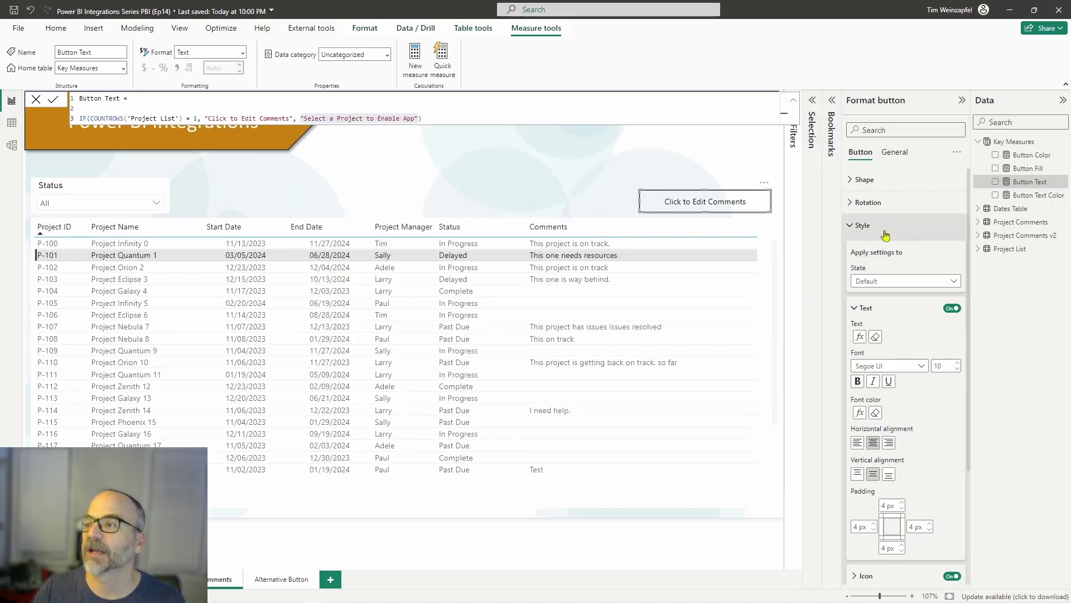
- Clear the project selection so the button reads 'Select a Project to Enable App', then reselect P-101
click(608, 184)
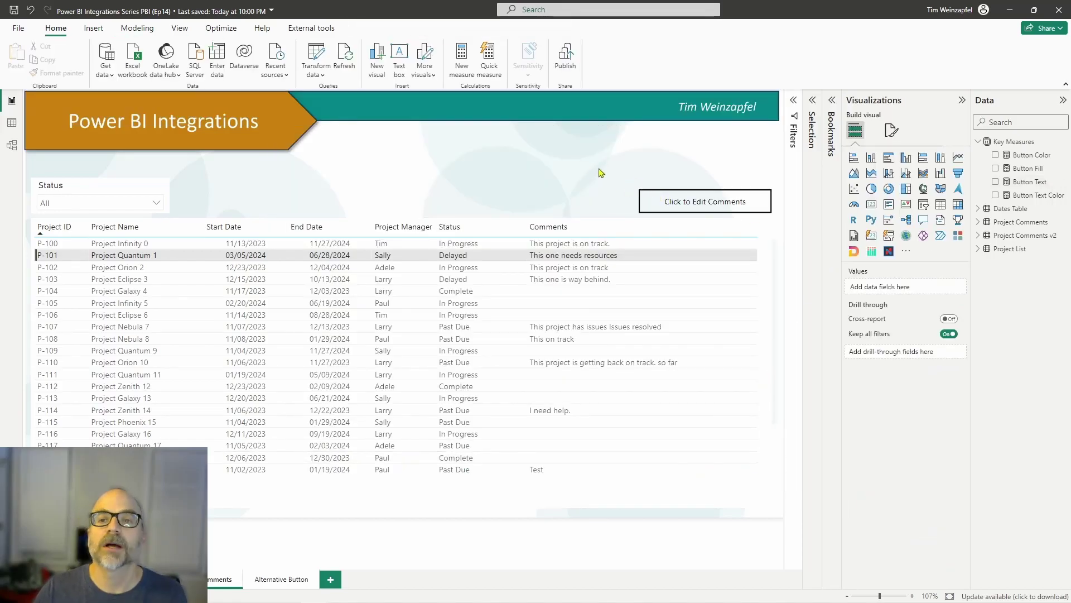
click(469, 255)
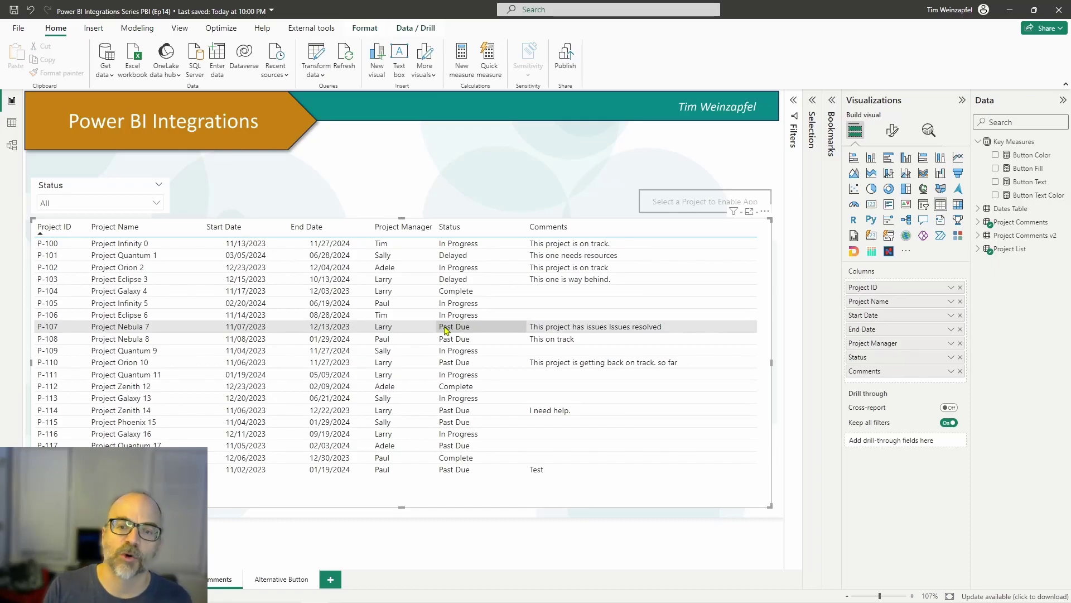
click(445, 258)
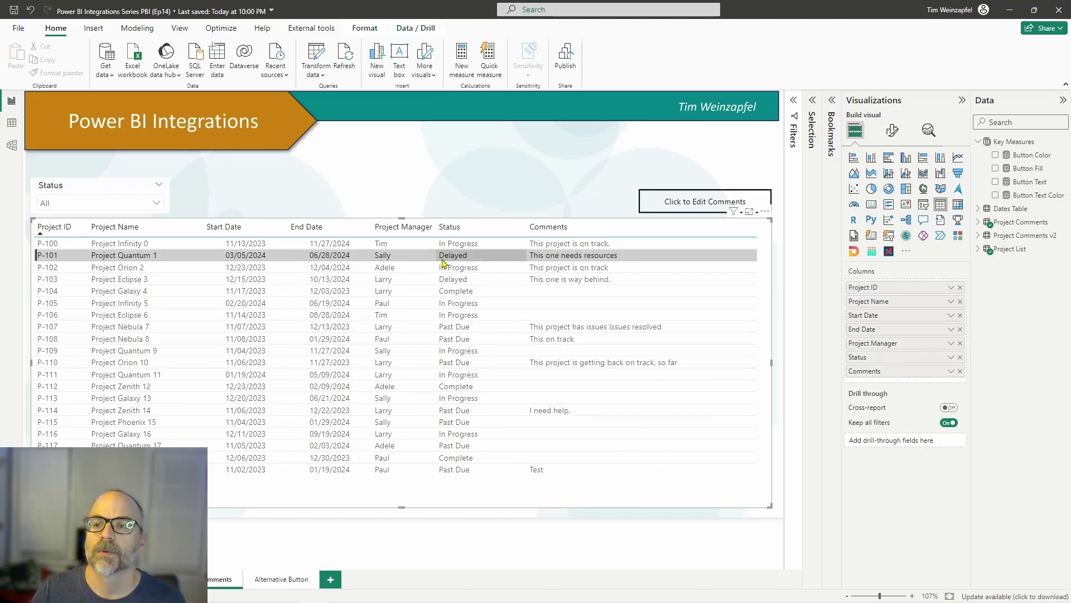
- Open the Button Text Color measure and mark its #00000050 hex colour value
click(670, 195)
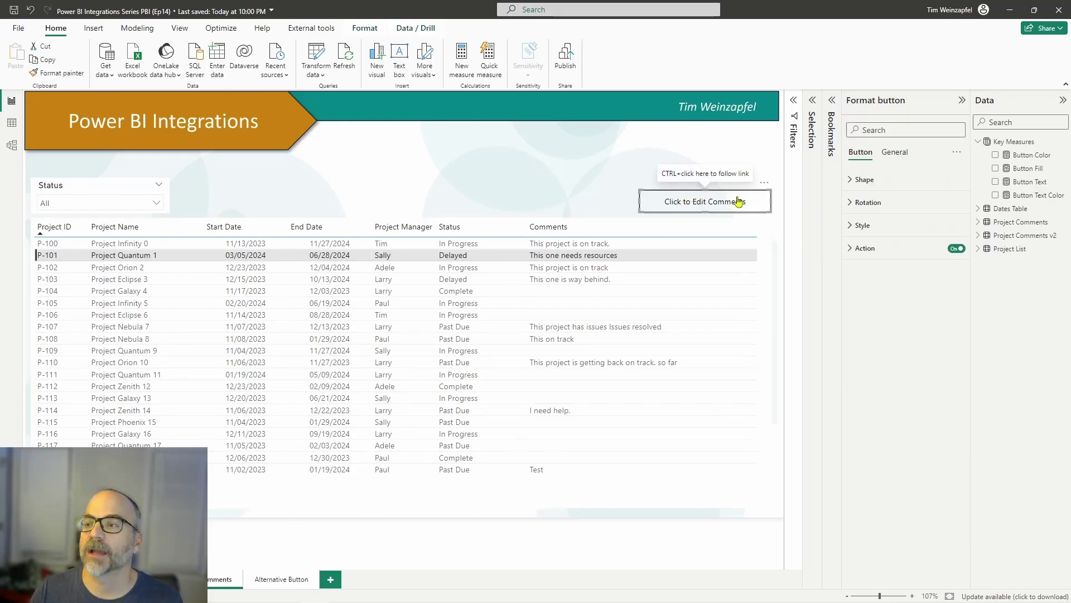
click(1043, 195)
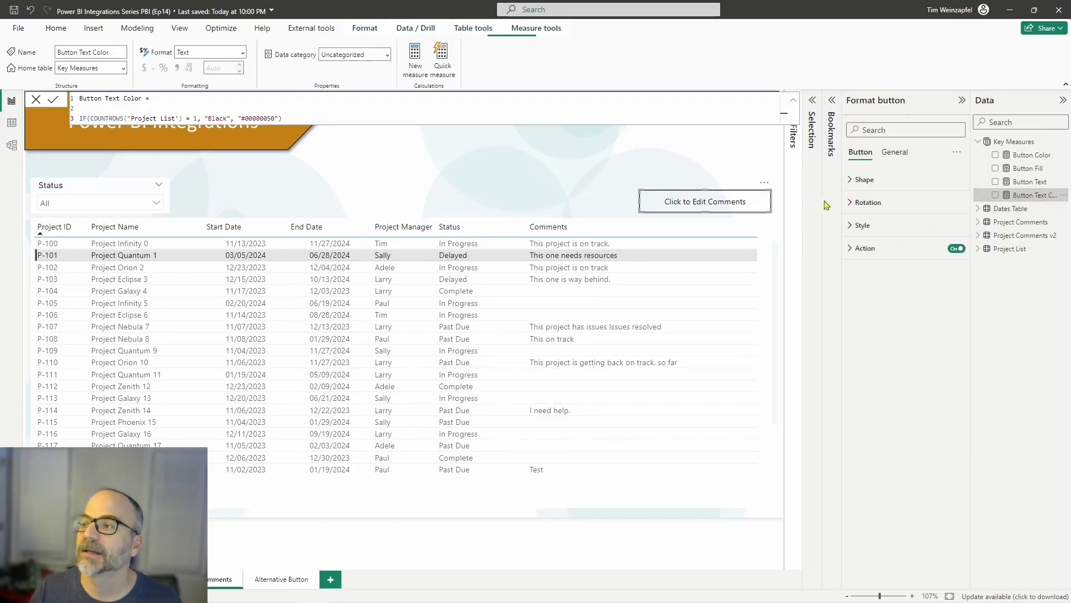
click(248, 118)
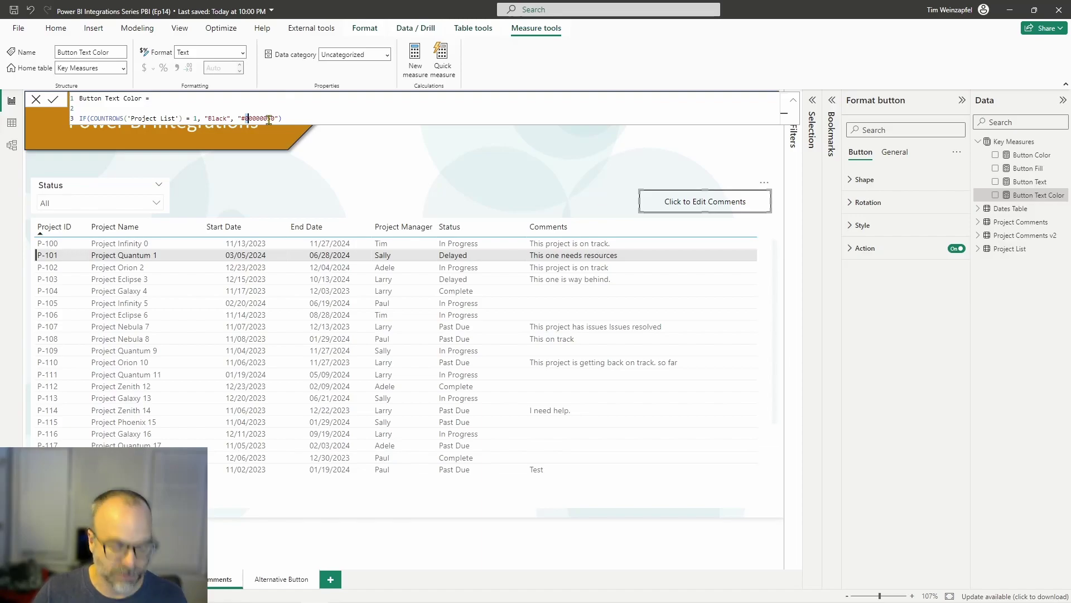
shift+click(268, 118)
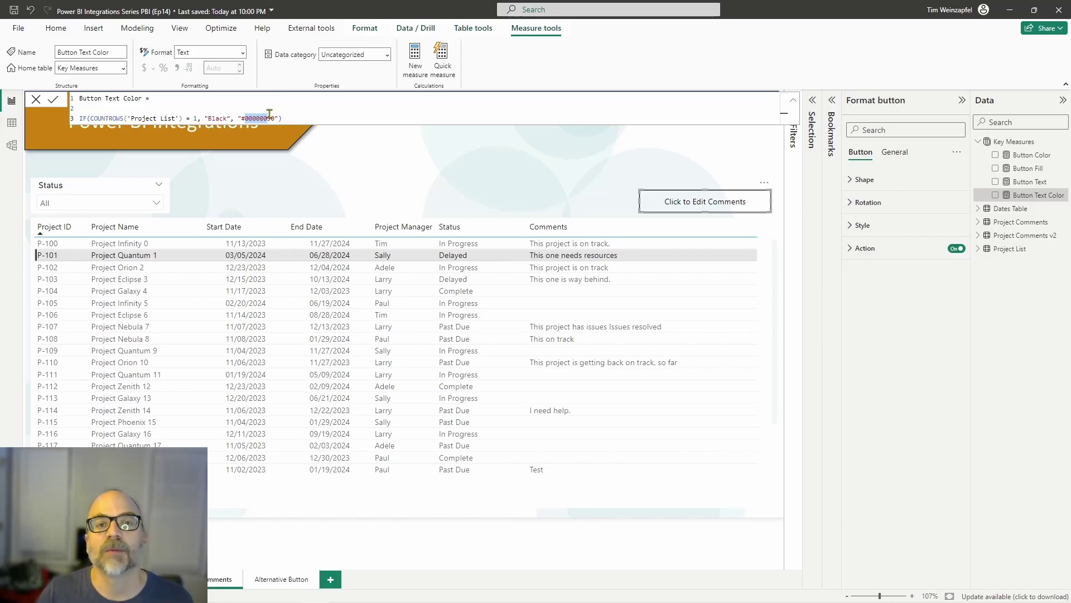
- Change the Button Text Color measure's fallback colour to fully transparent #00000000
click(317, 145)
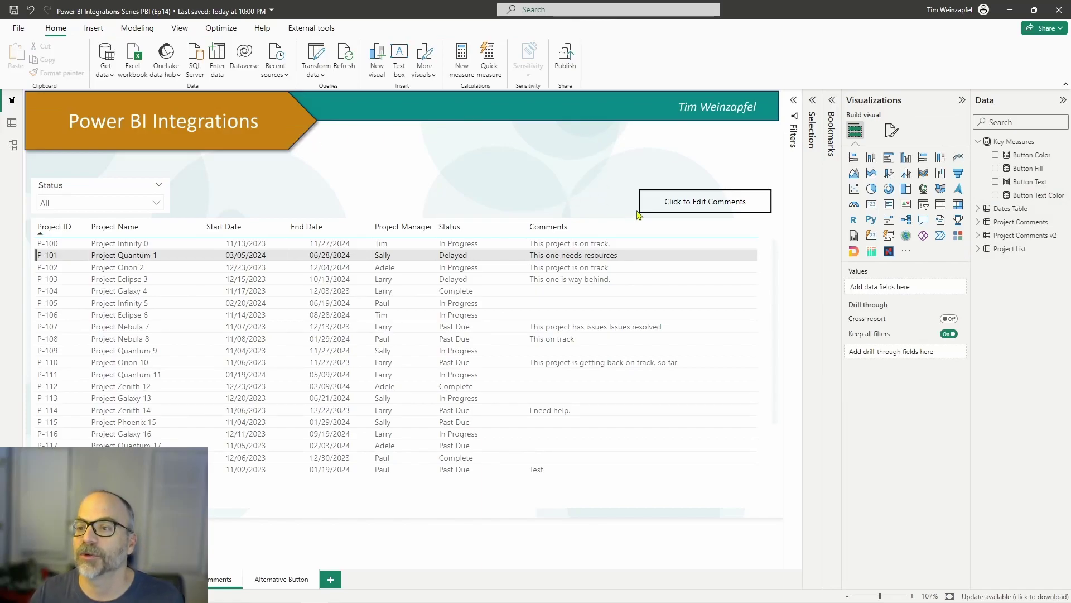
click(654, 206)
click(1031, 182)
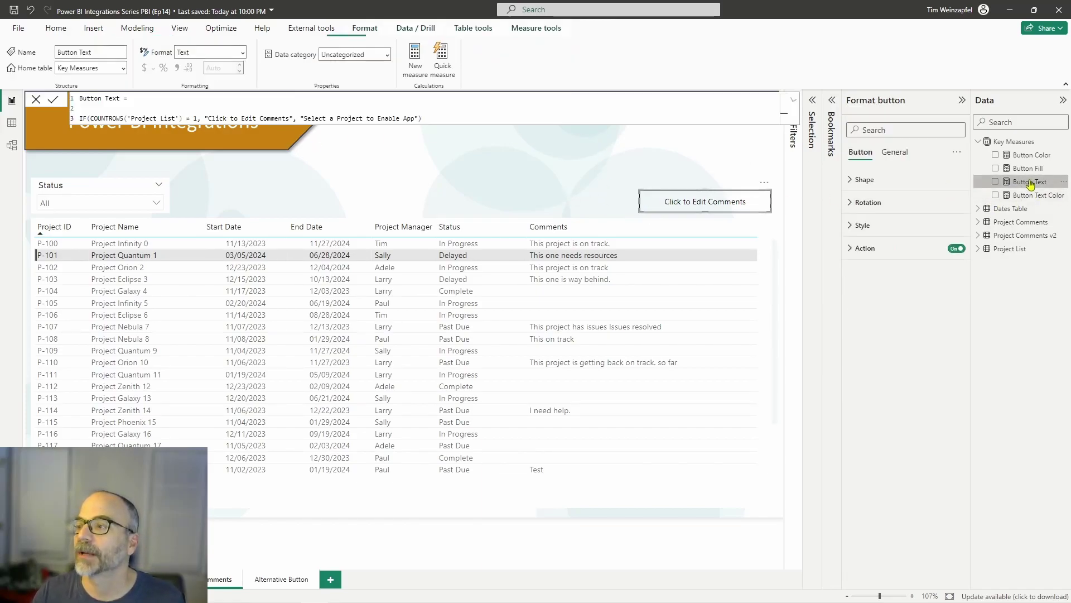
click(1033, 194)
click(278, 118)
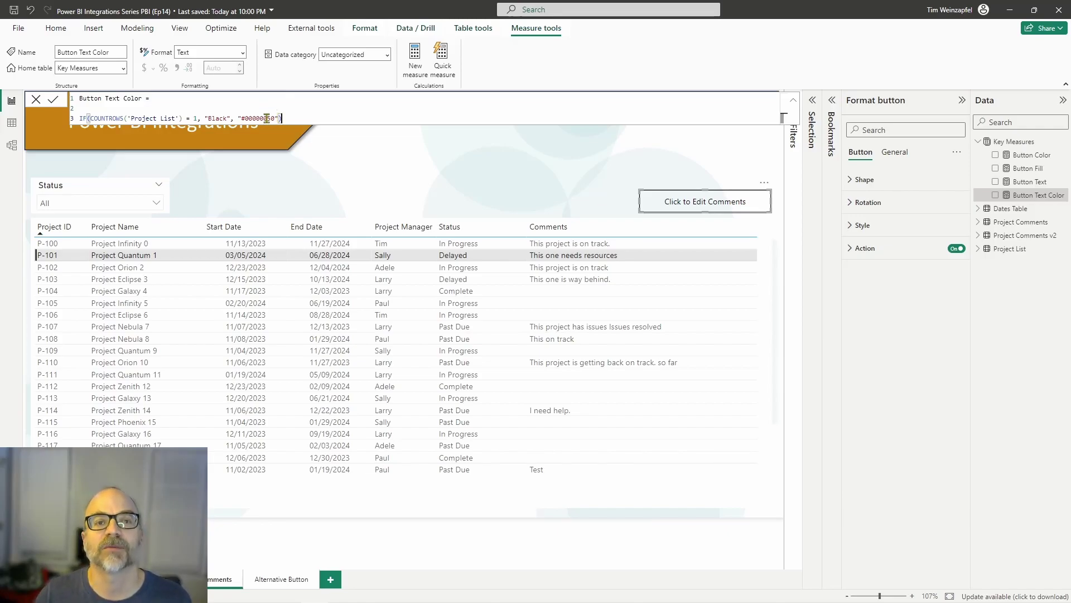
drag(267, 119, 271, 118)
double_click(271, 118)
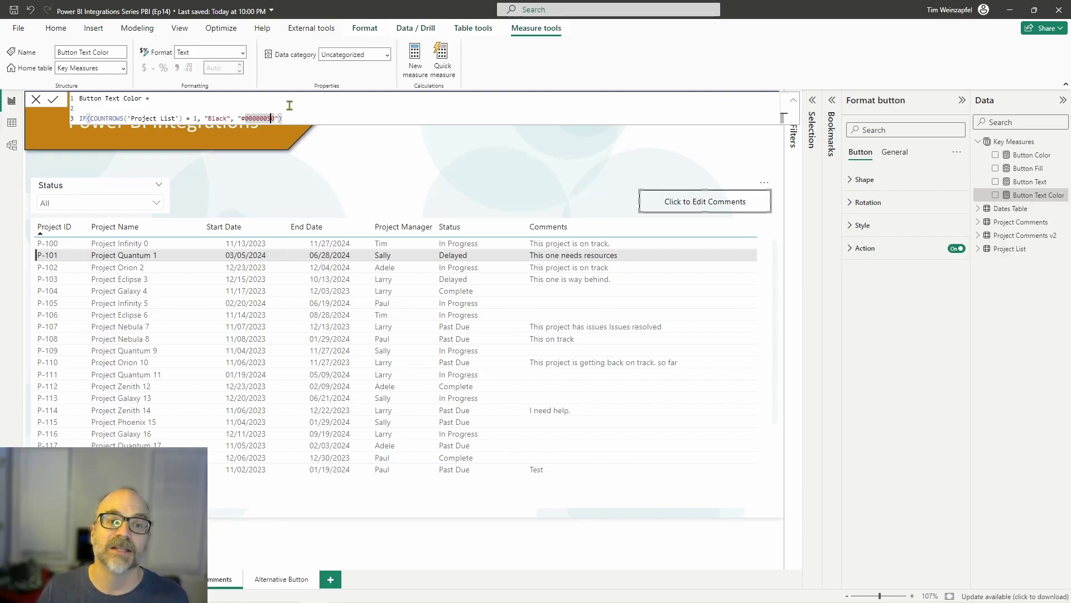
text(00000000)
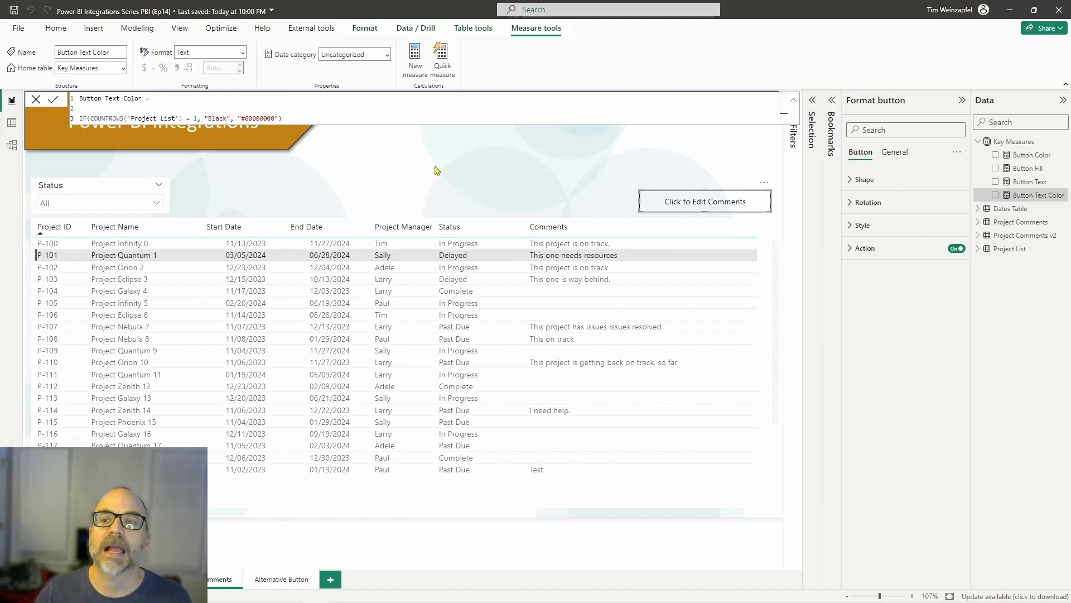
click(386, 263)
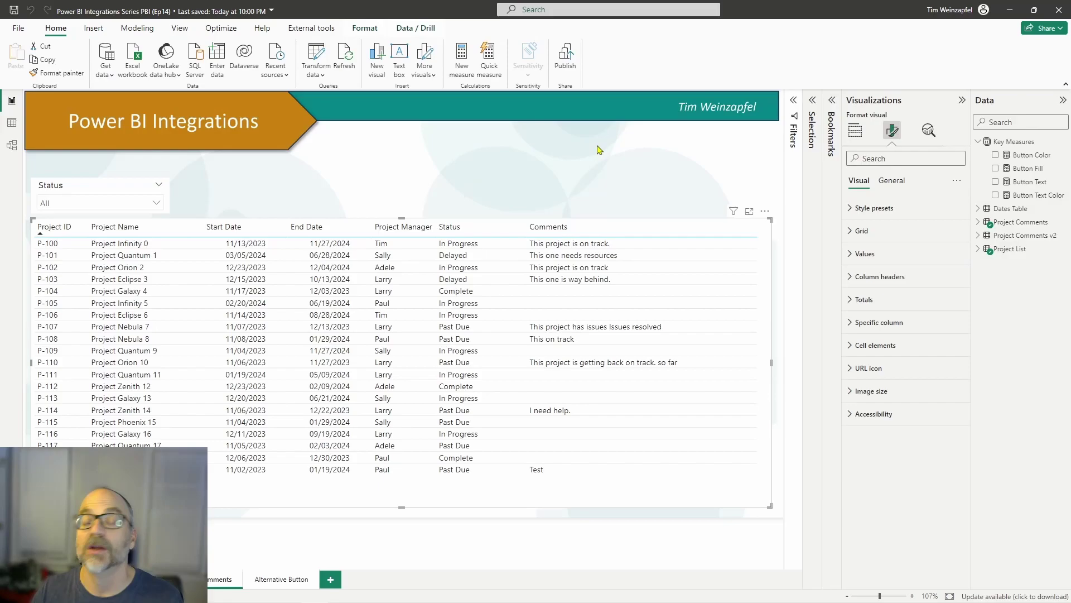
- Restore the Button Text Color fallback to #00000050 and close the formula
click(1036, 197)
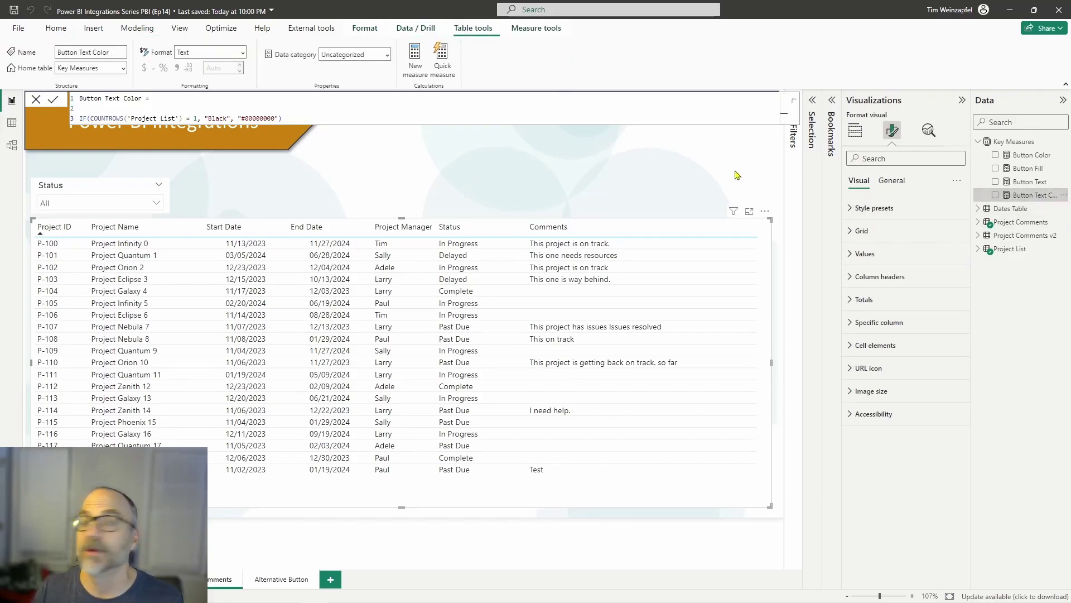
double_click(272, 118)
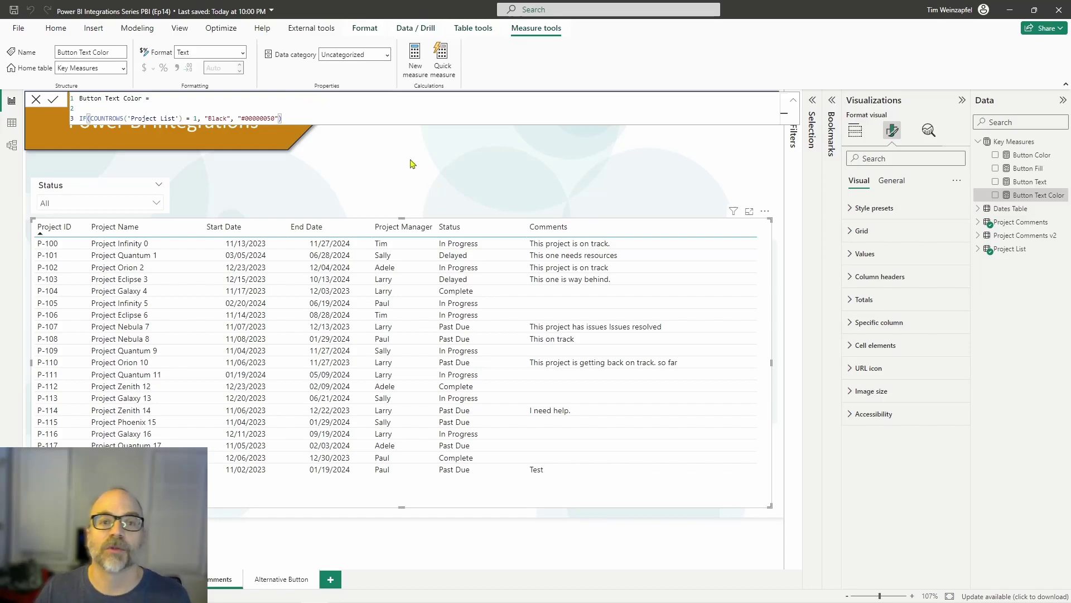
click(500, 197)
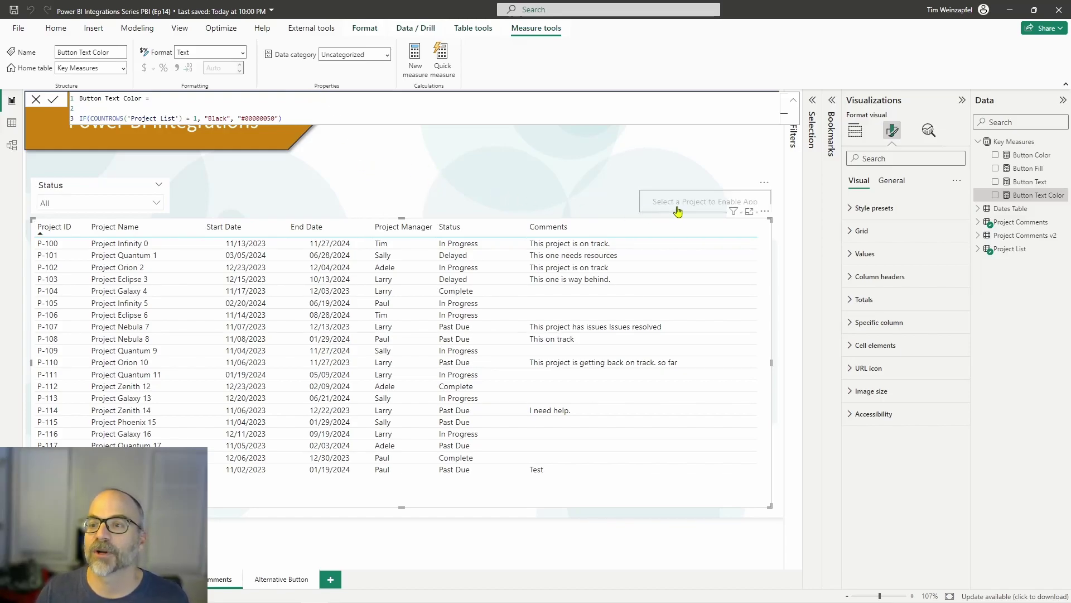
double_click(273, 119)
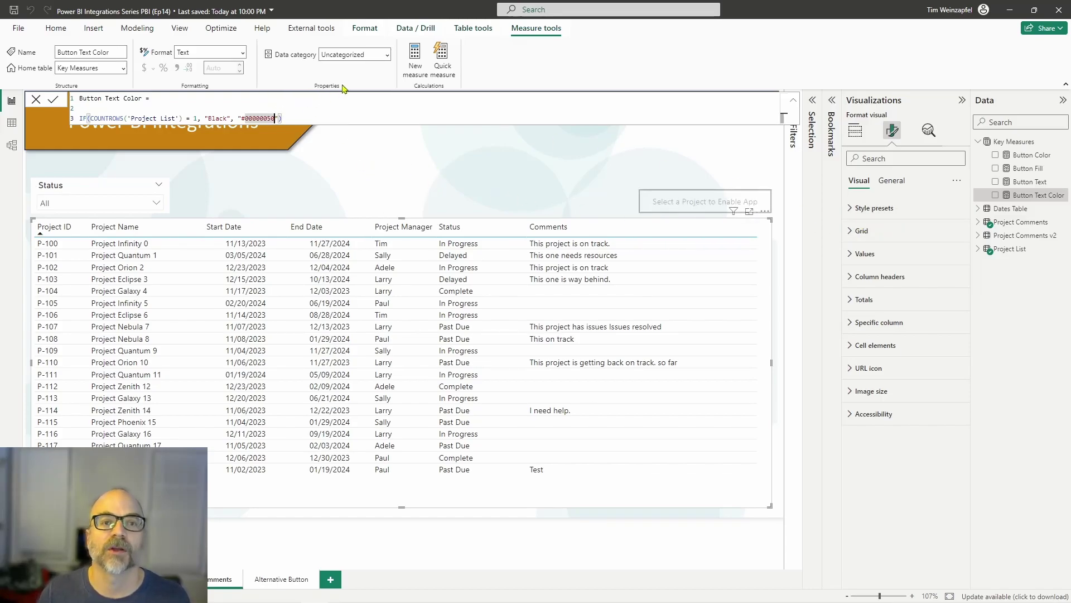
key(Left)
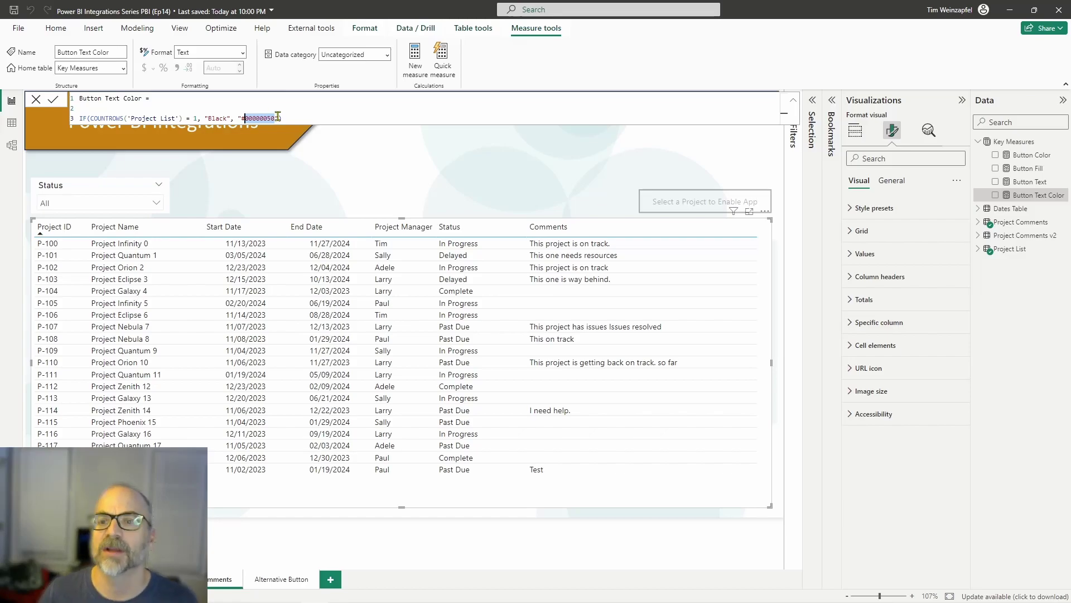
click(412, 174)
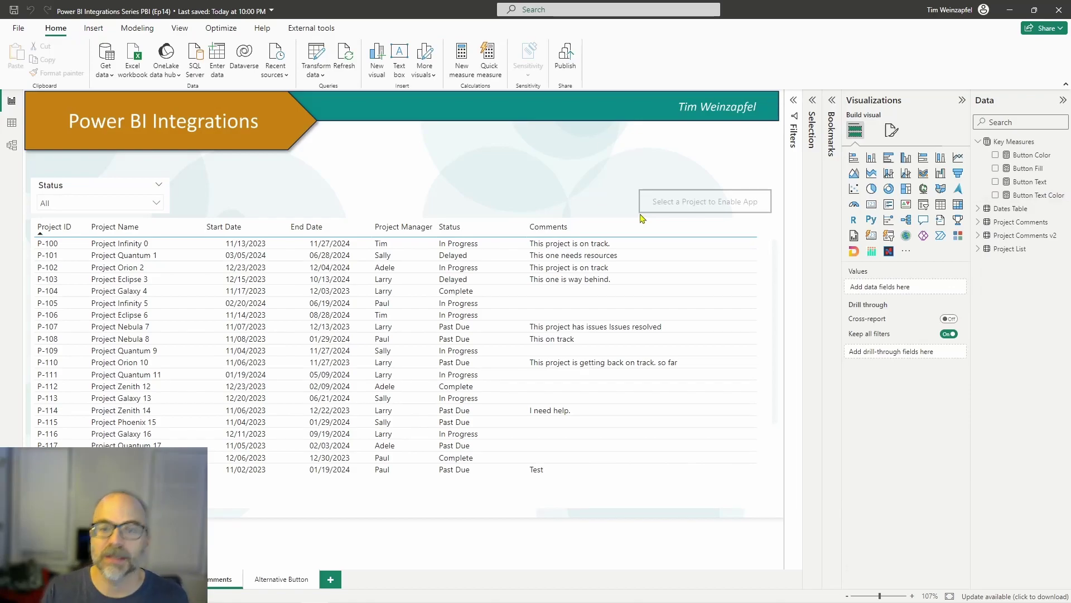
- Open and close the Power Apps panel from the inactive button, then show the Button Text Color formula
ctrl+click(679, 207)
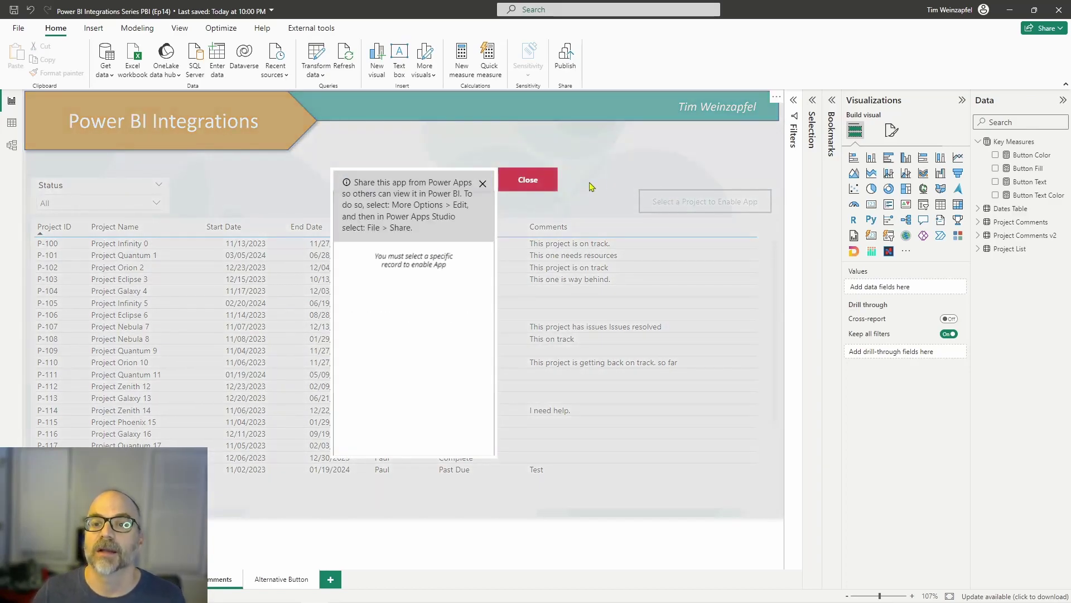
click(540, 179)
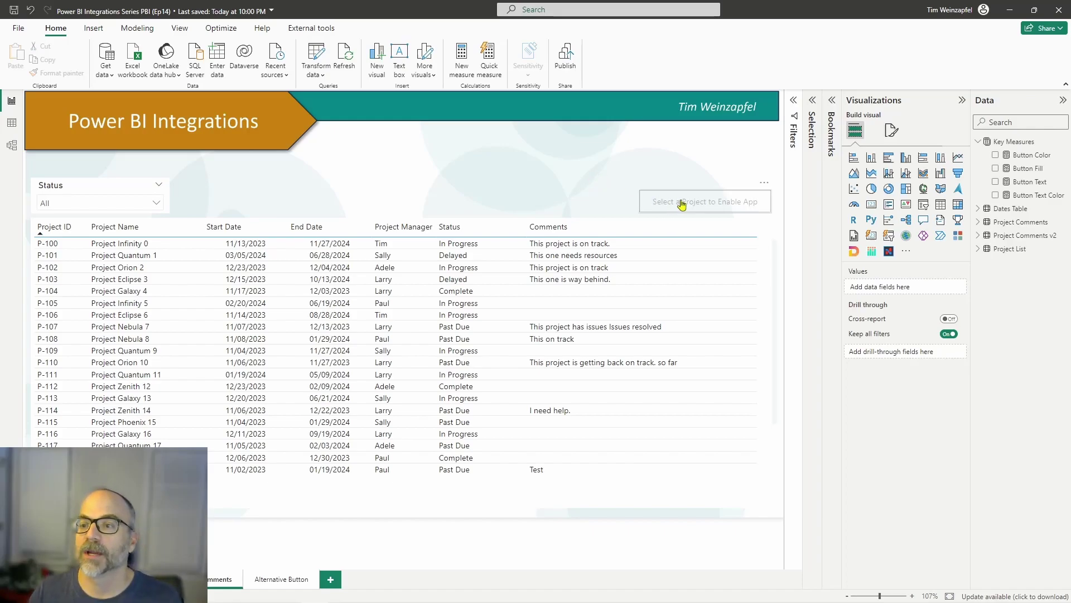
click(1030, 183)
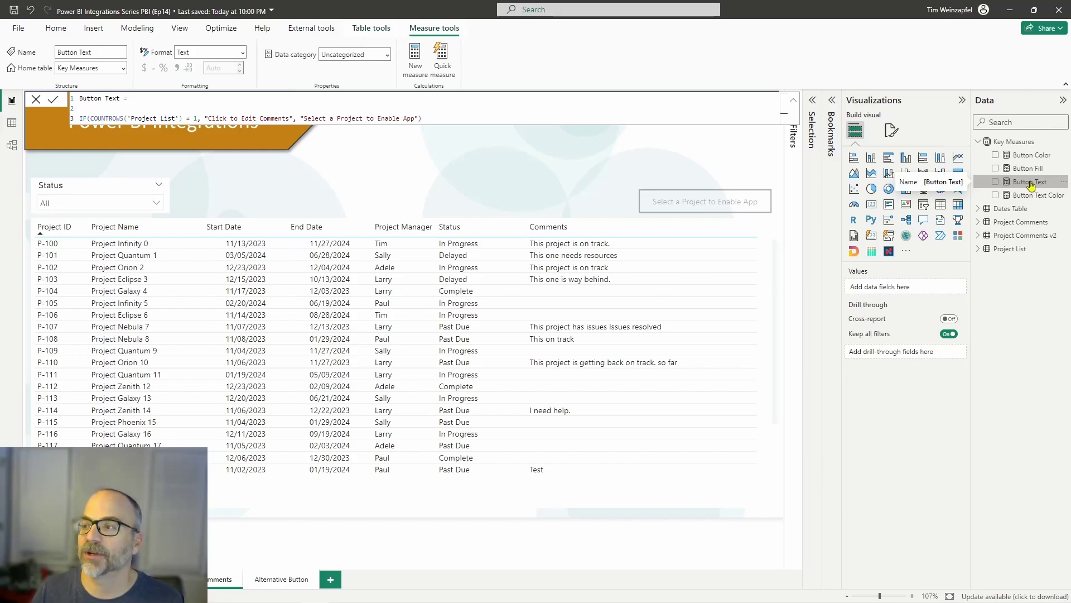
click(1032, 195)
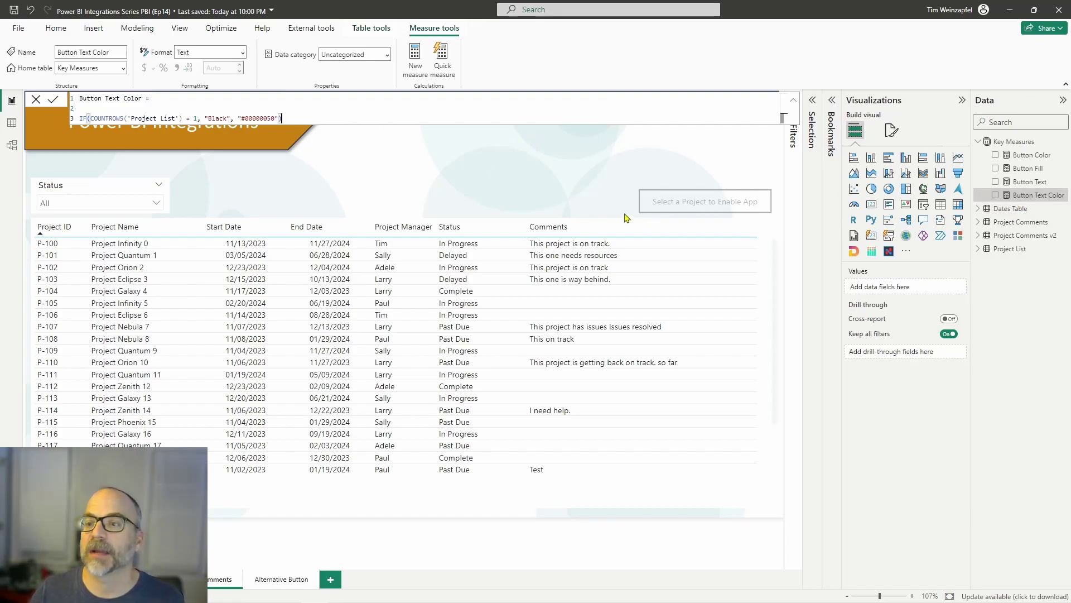
- Confirm the button's Border color rule uses the Button Text Color field value
click(682, 206)
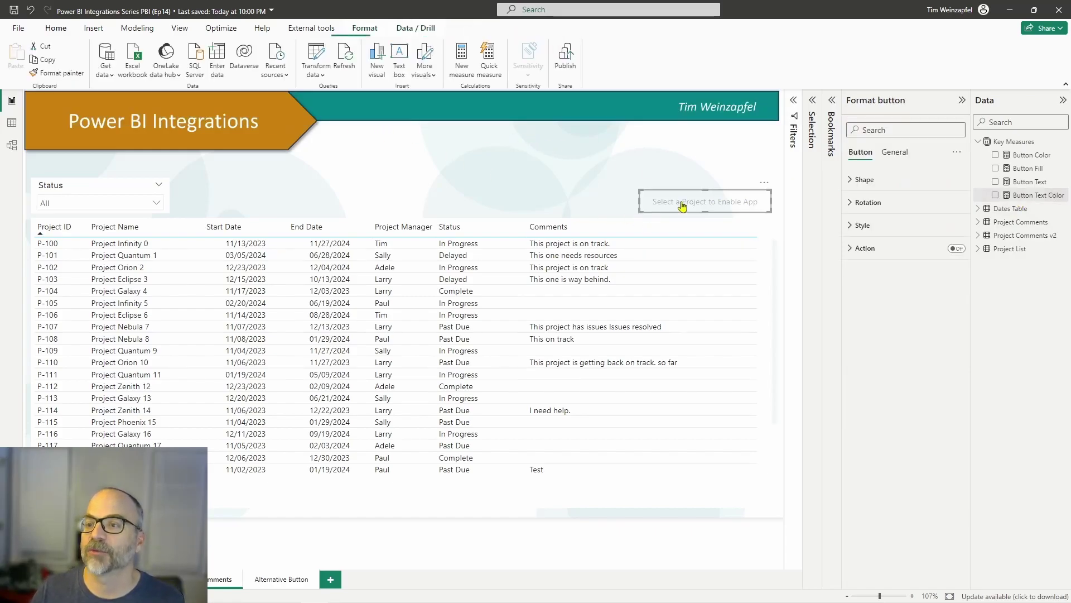
click(860, 225)
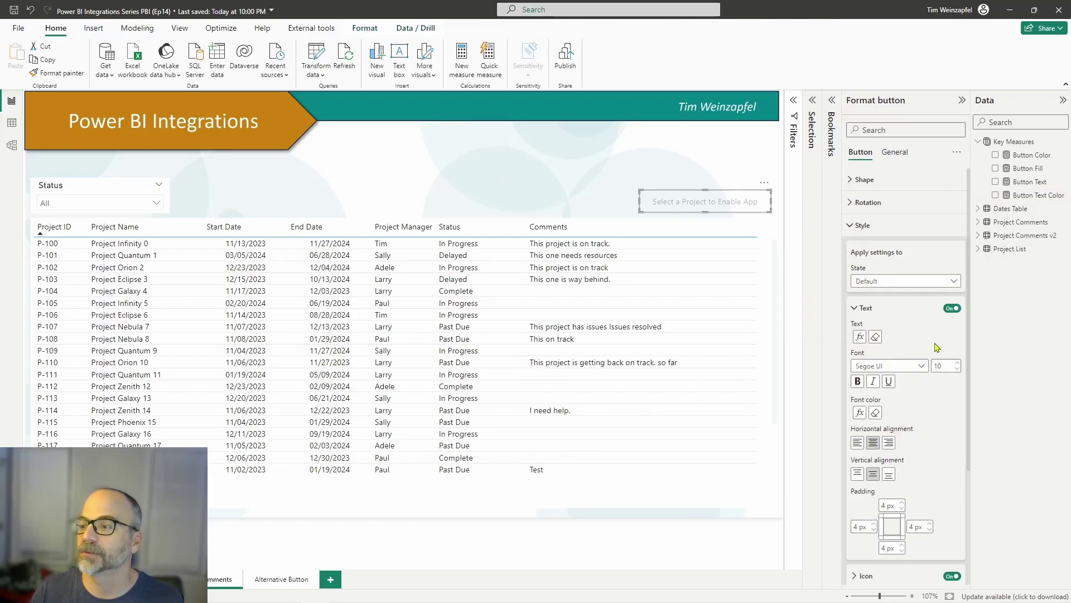
click(859, 309)
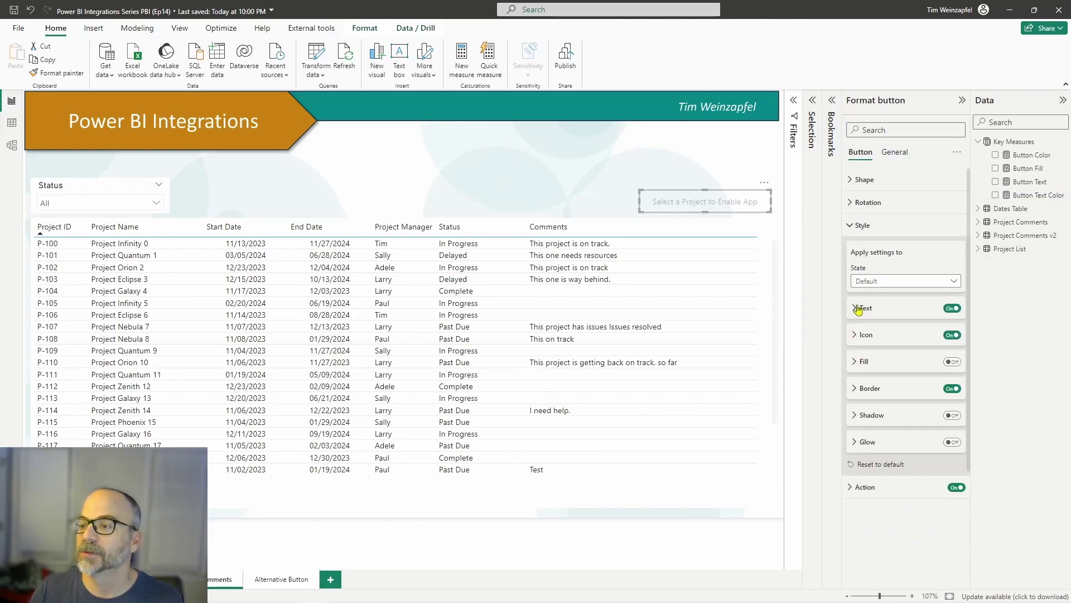
click(868, 390)
click(860, 417)
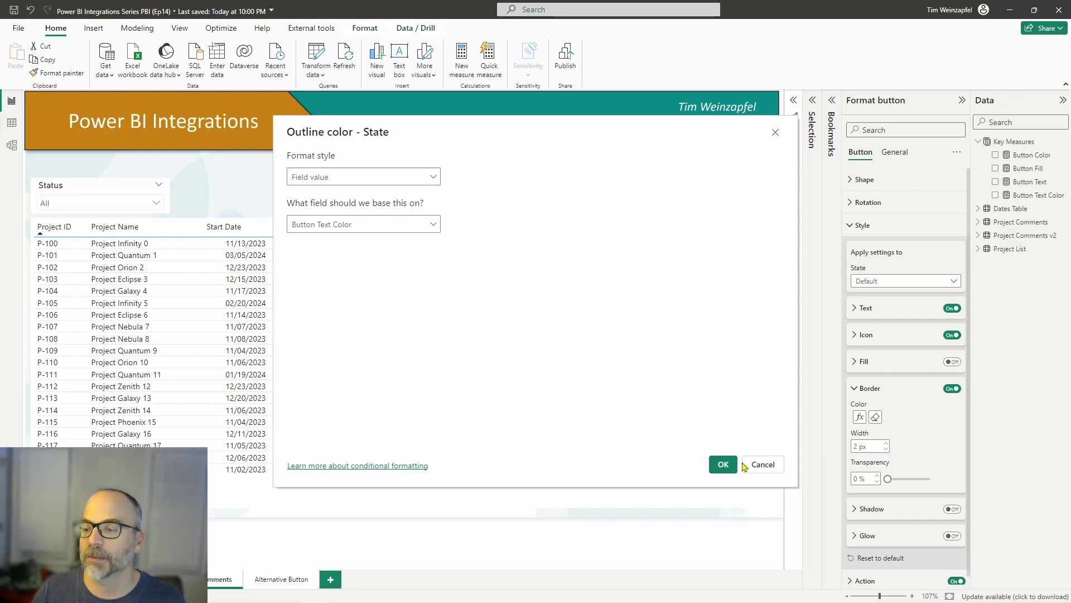
click(761, 459)
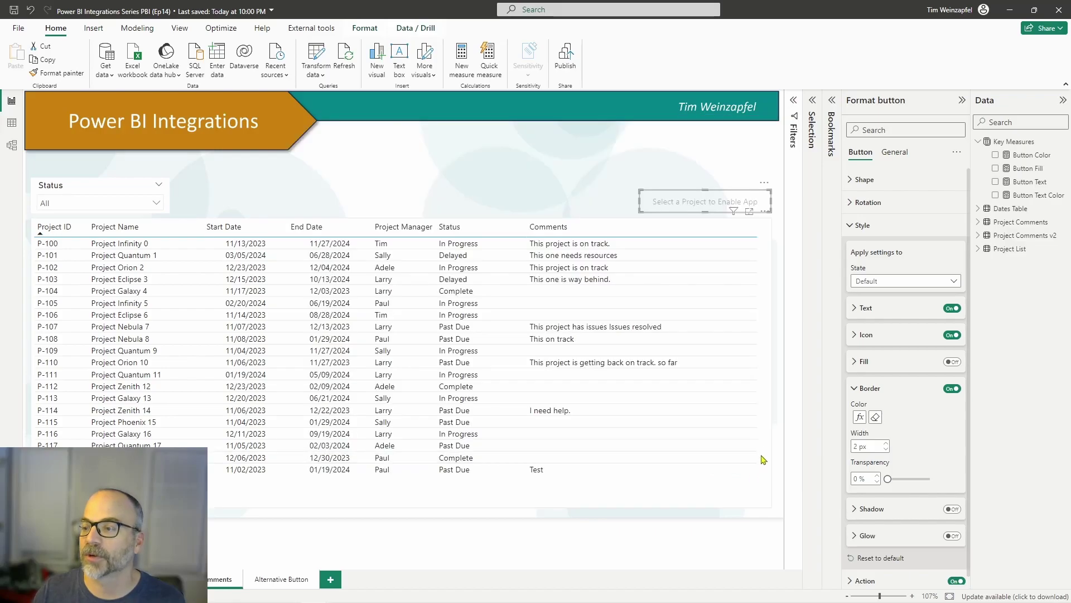
- Confirm the Text font color rule also uses Button Text Color, then deselect the button
click(890, 313)
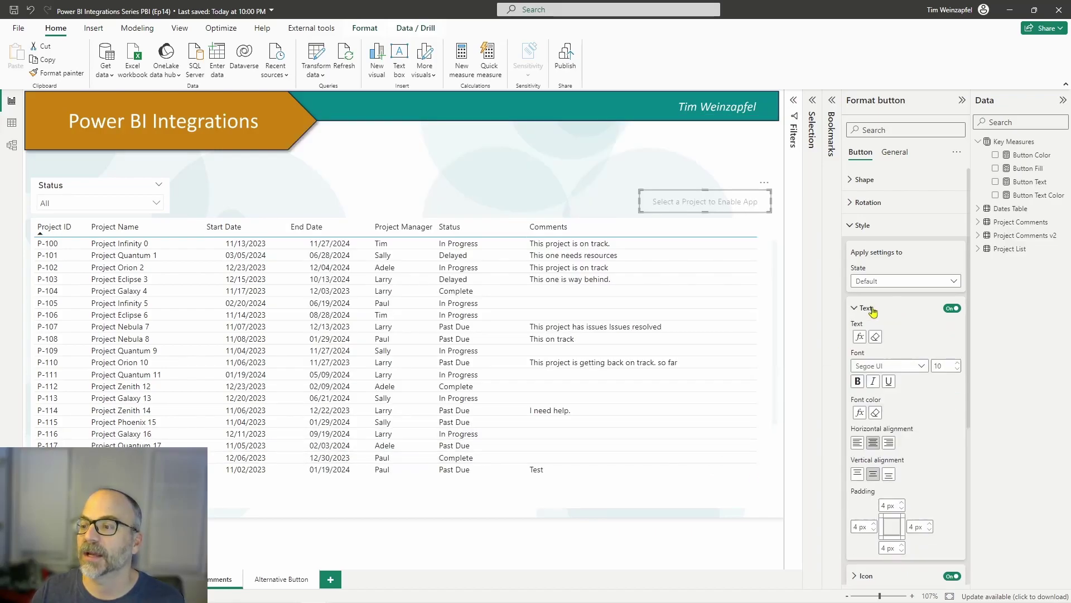
scroll(867, 449, down, 1)
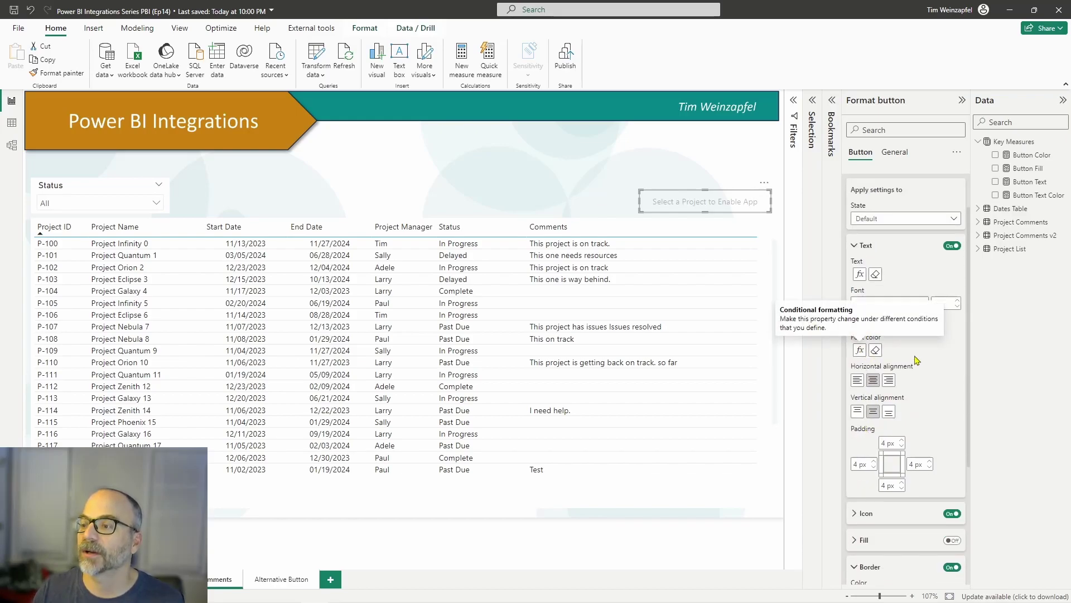
click(859, 351)
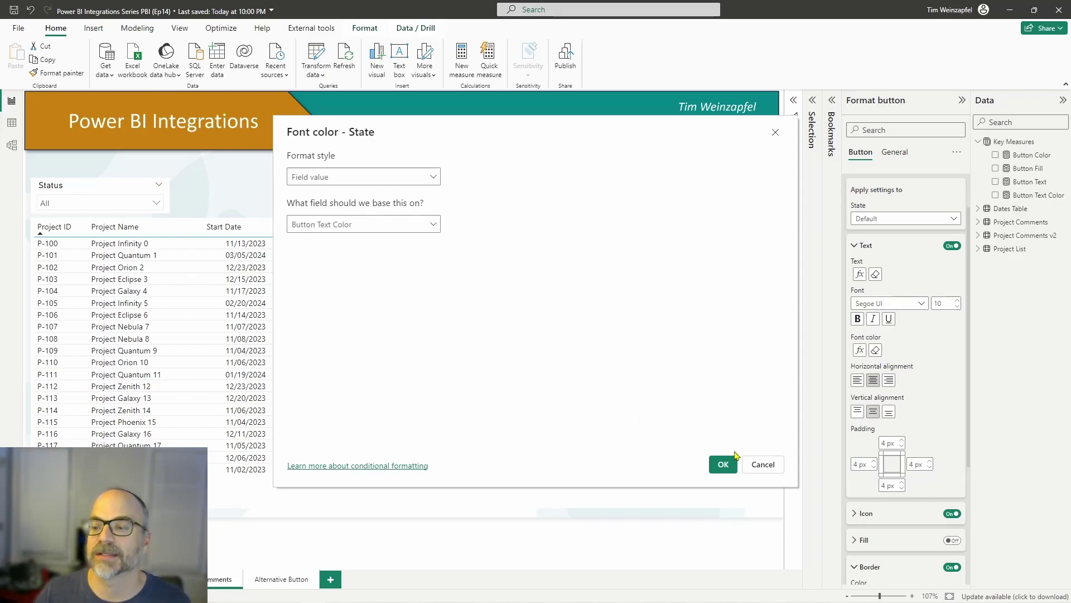
click(760, 465)
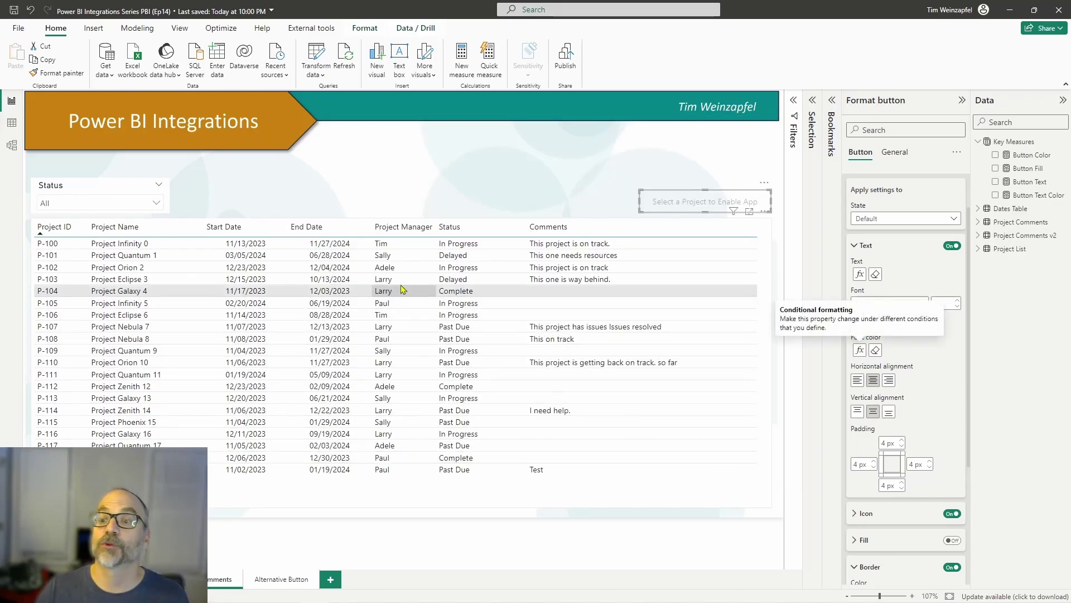
click(479, 169)
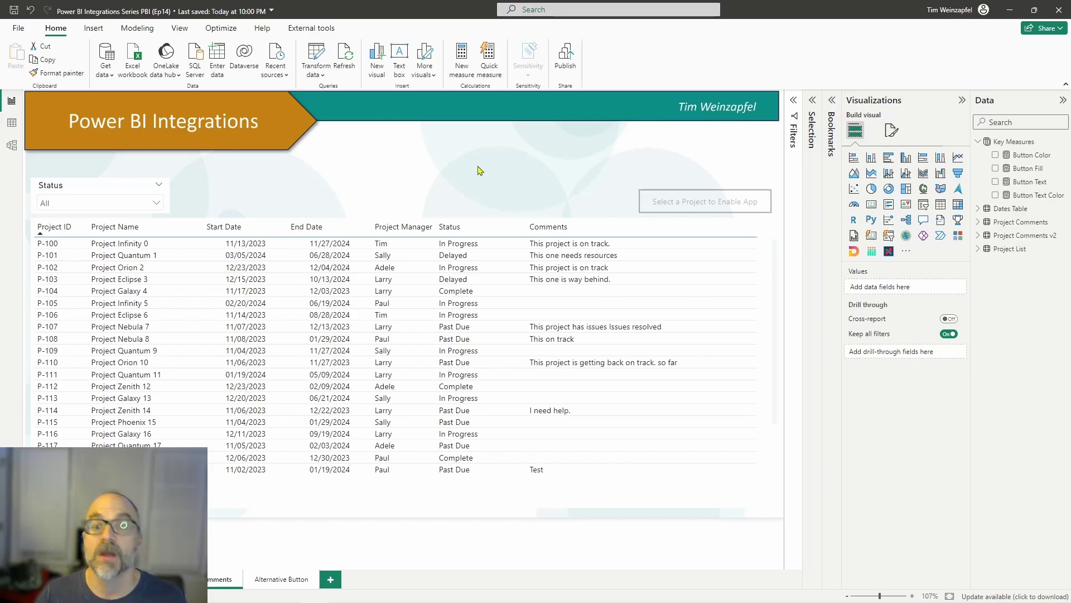
- On the Alternative Button page, test the invisible button with project P-101, then view its font colour rule
click(296, 580)
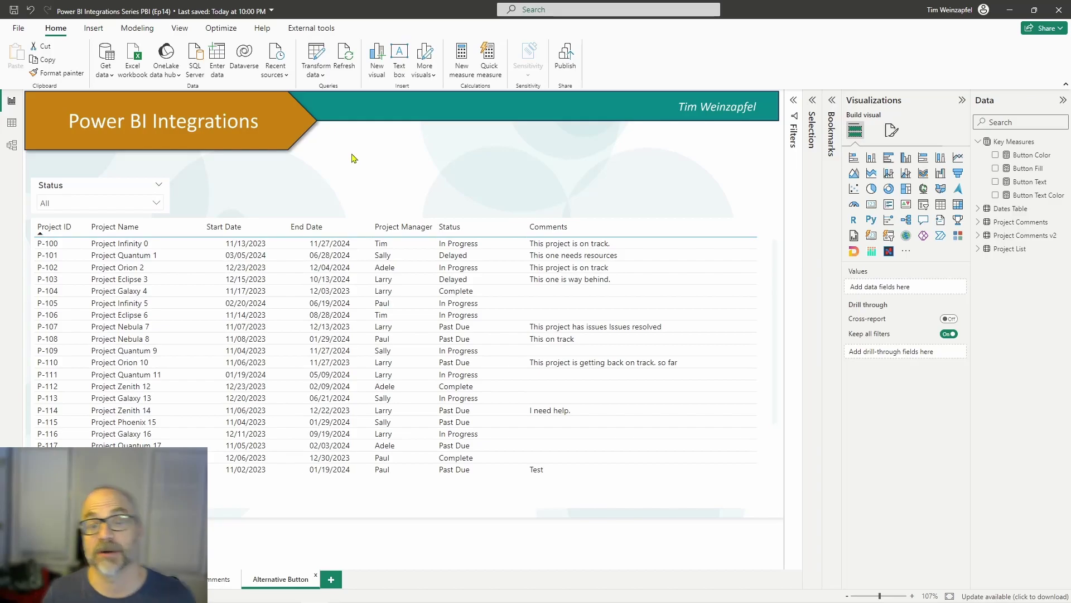
click(391, 202)
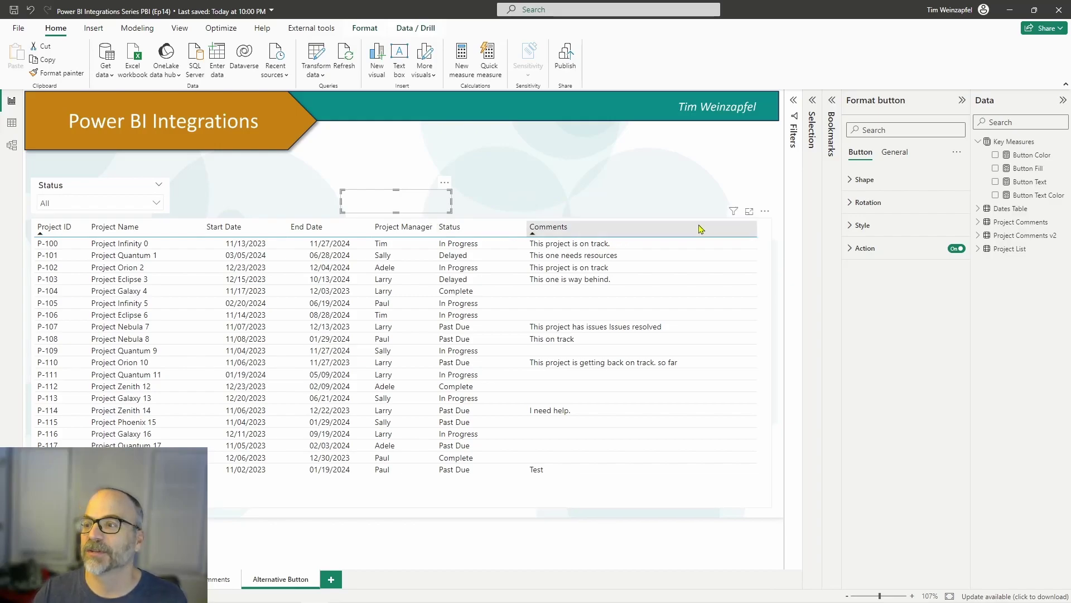
click(863, 225)
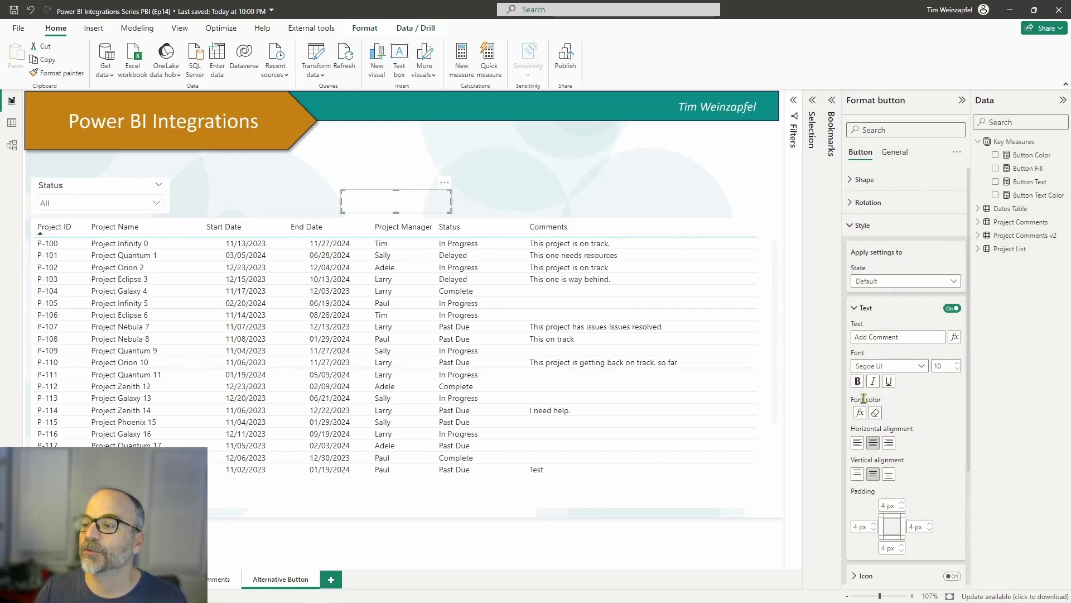
click(383, 260)
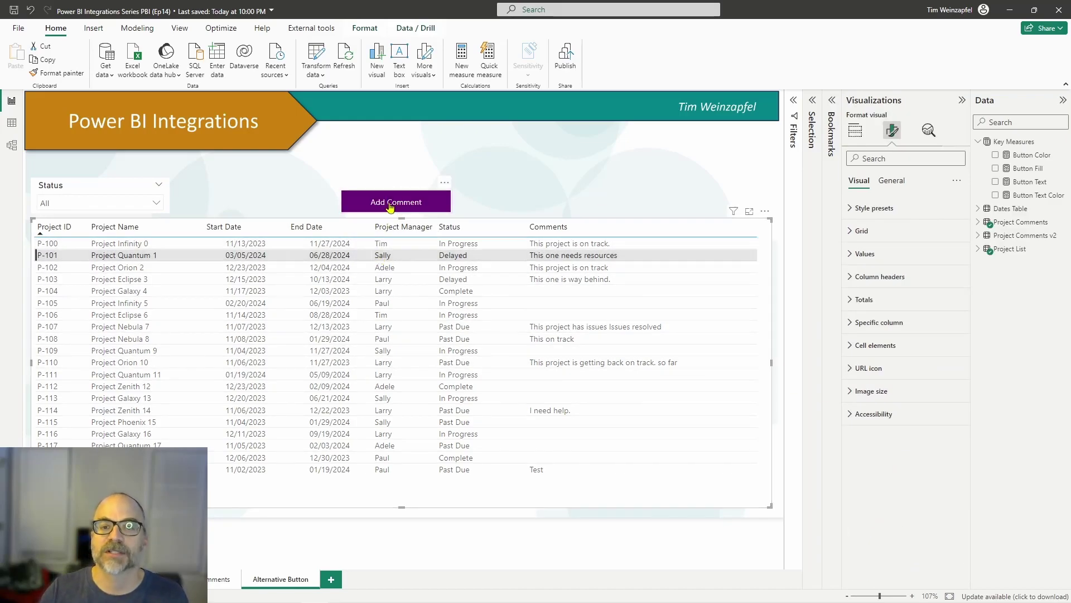
click(399, 255)
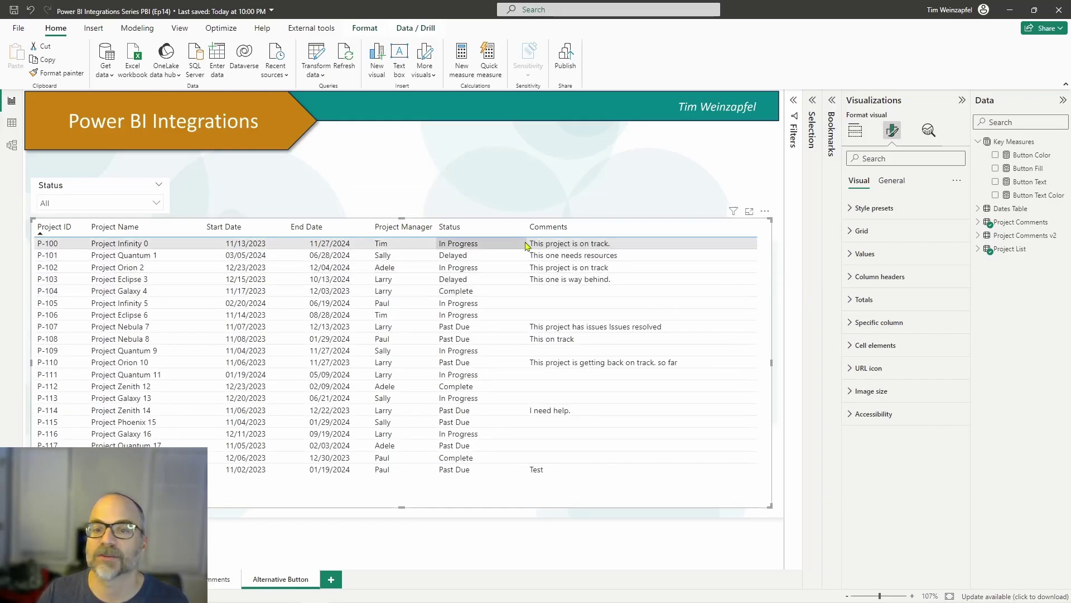
click(370, 202)
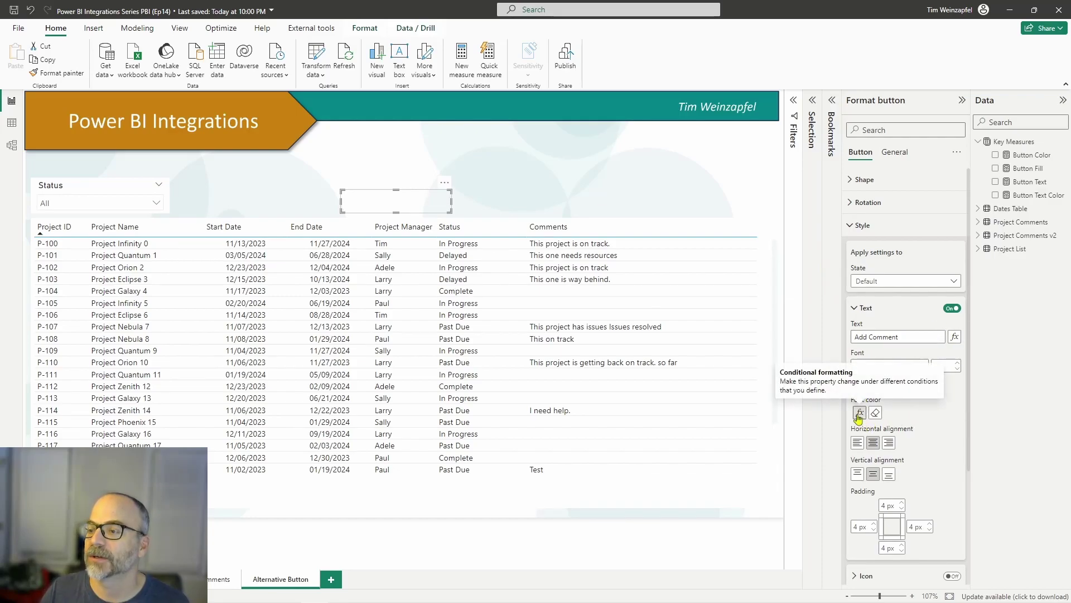
click(859, 413)
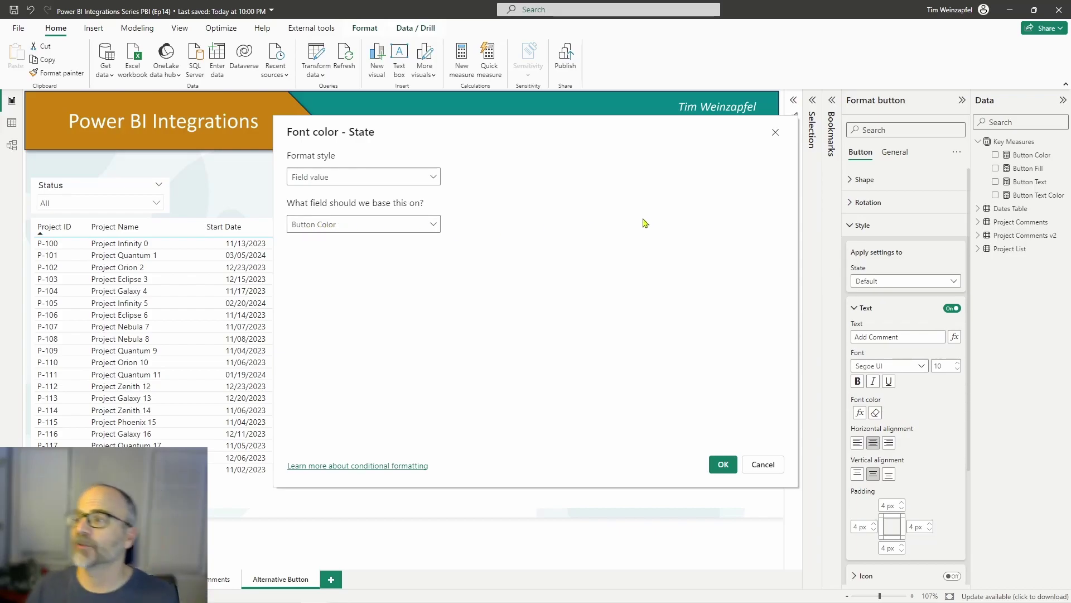
- Inspect the Button Color IF/COUNTROWS measure returning White or #00FF0000 without changes, then close it
click(762, 464)
click(1031, 154)
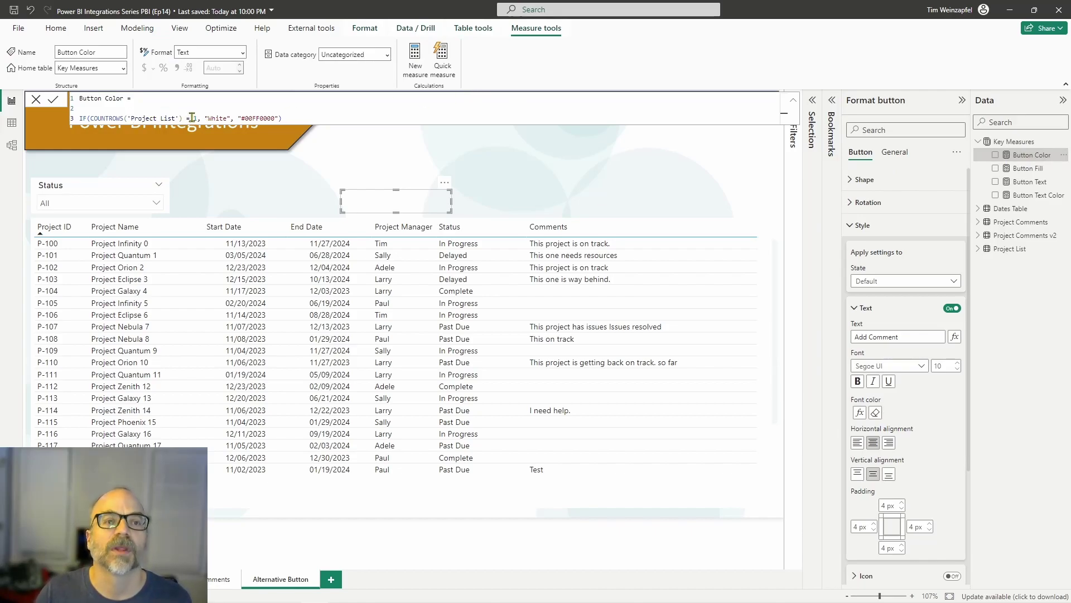
drag(208, 119, 223, 118)
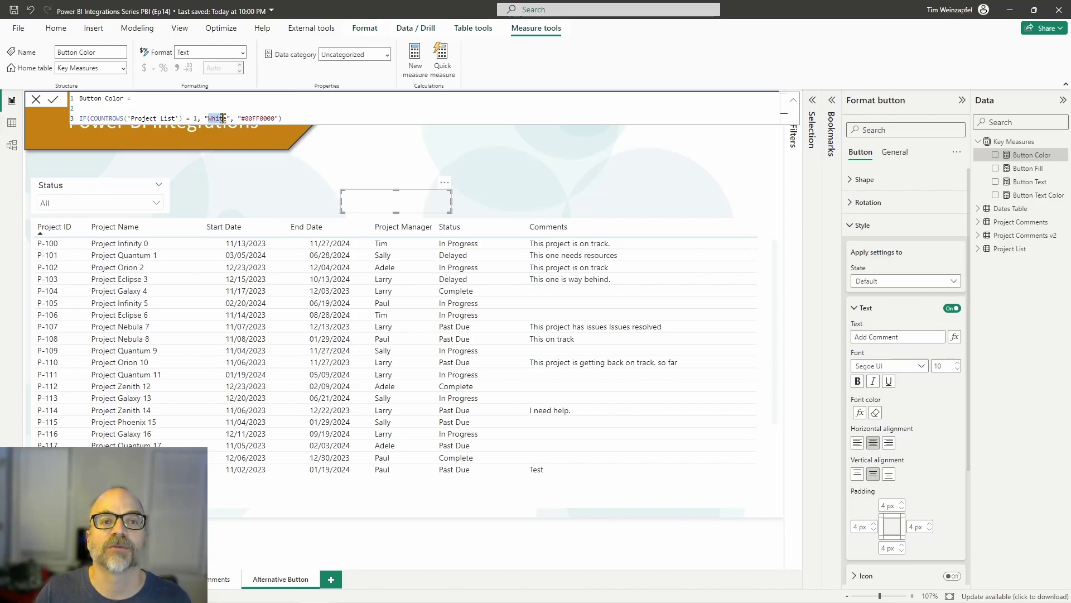
click(277, 118)
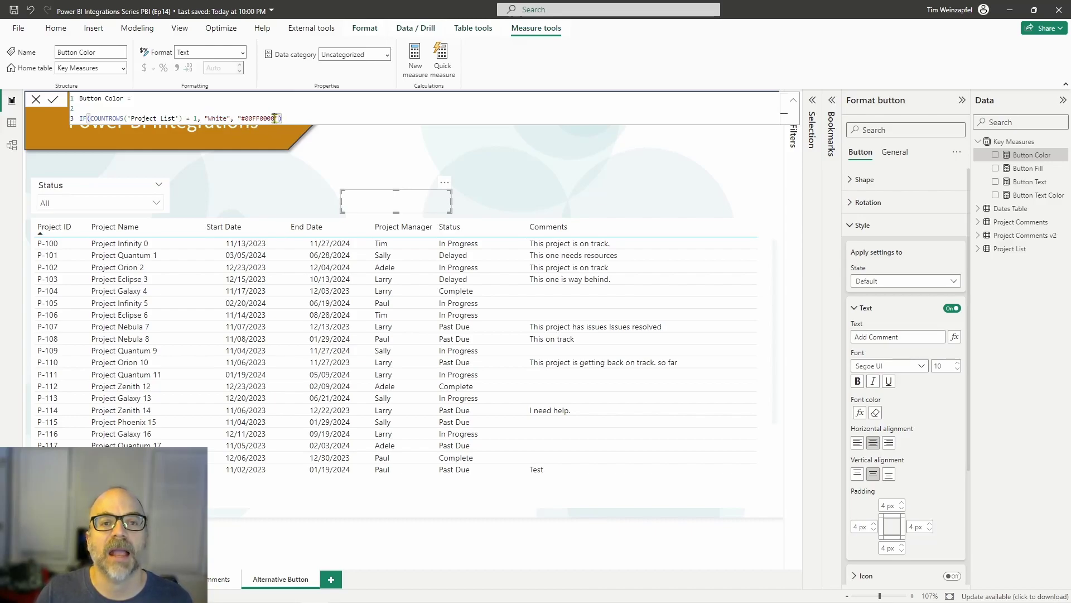
click(272, 118)
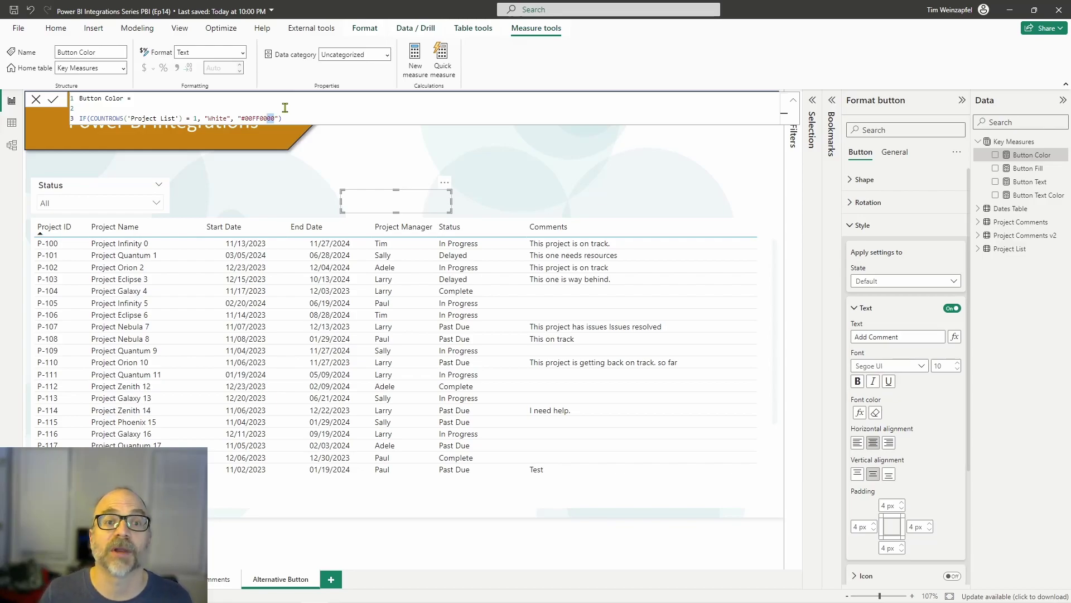
key(Left)
key(ctrl+shift+Left)
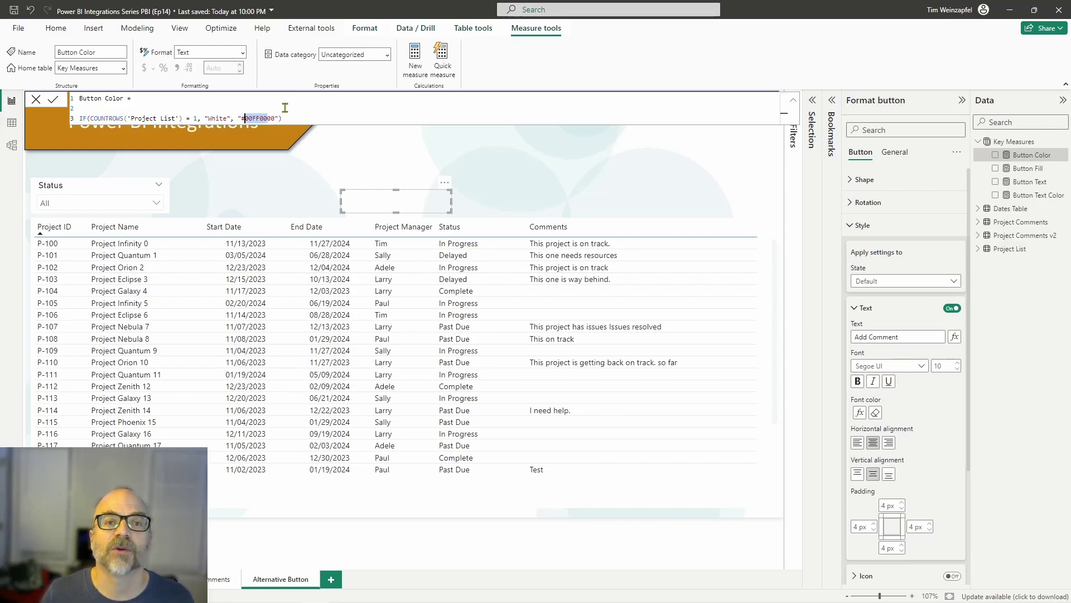
key(End)
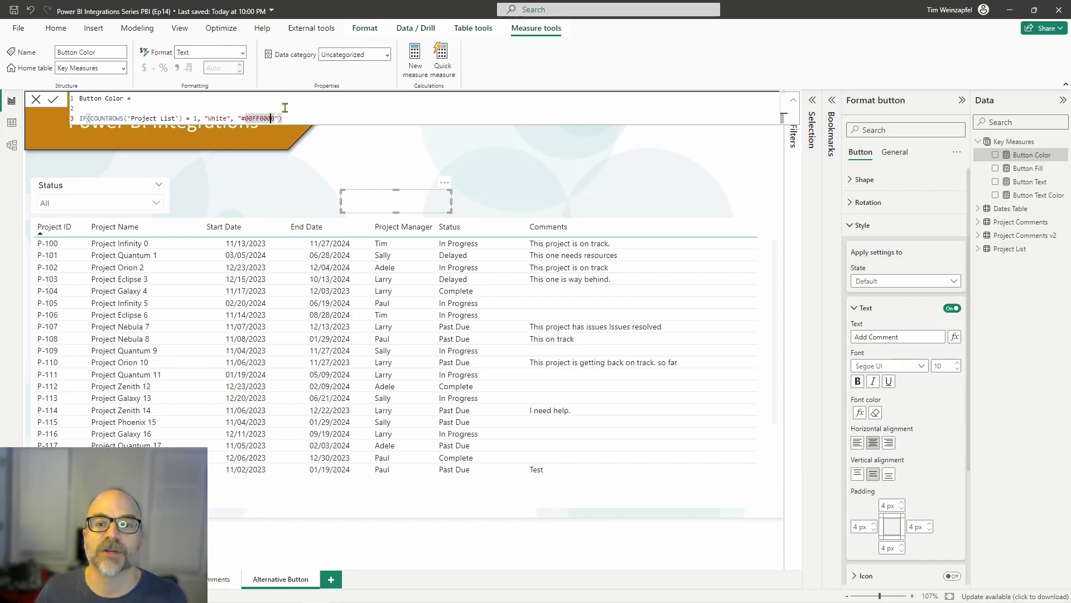
click(309, 195)
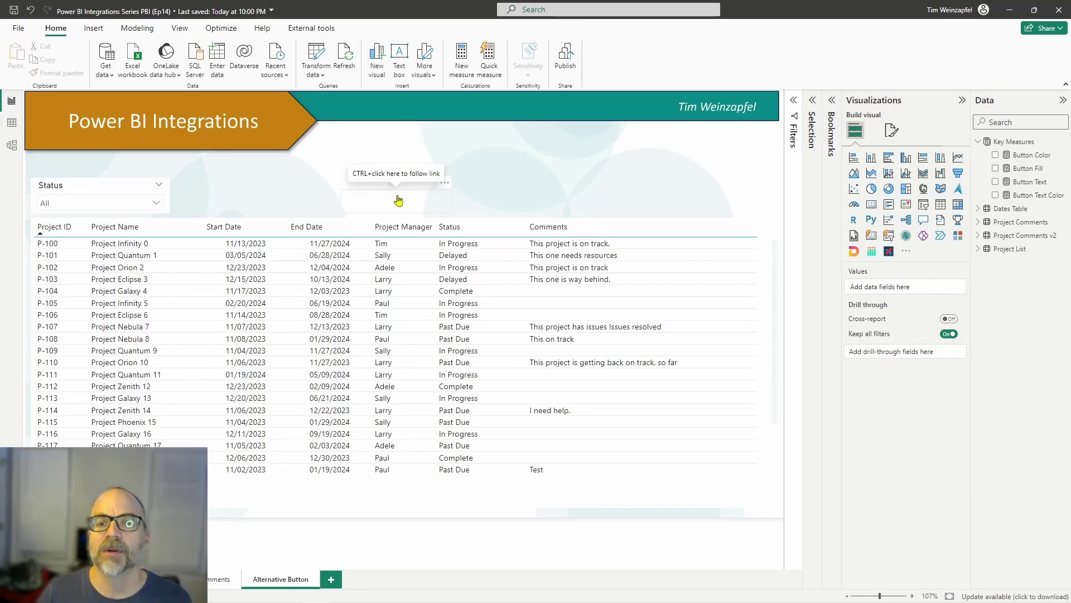
- Drag the invisible button about 68 px right, reselect it, and show the Button Color measure
click(429, 210)
drag(430, 214, 468, 214)
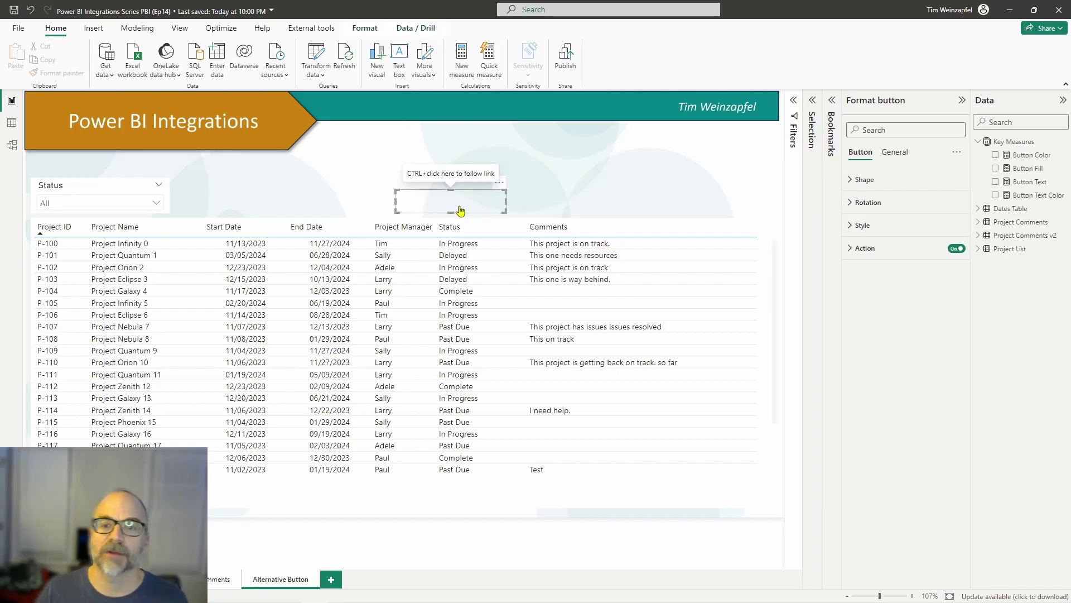
click(377, 180)
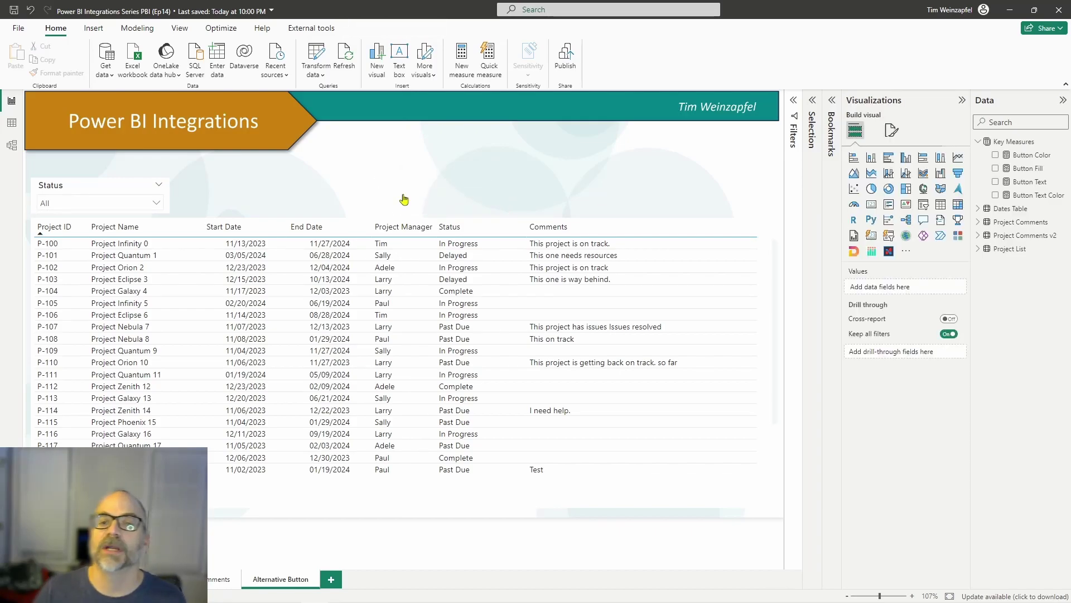
click(404, 199)
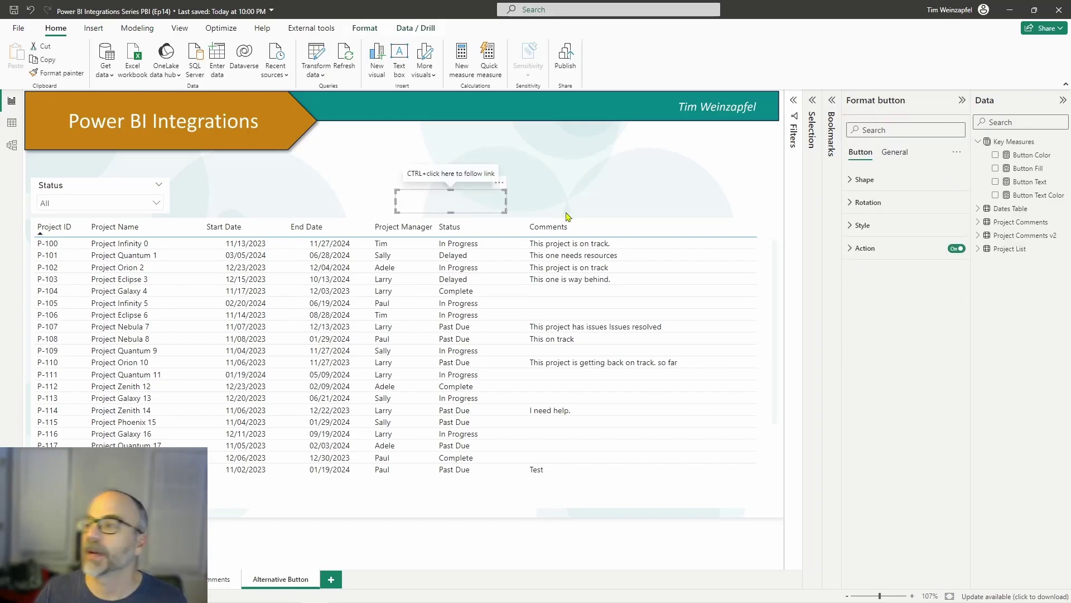
click(1032, 155)
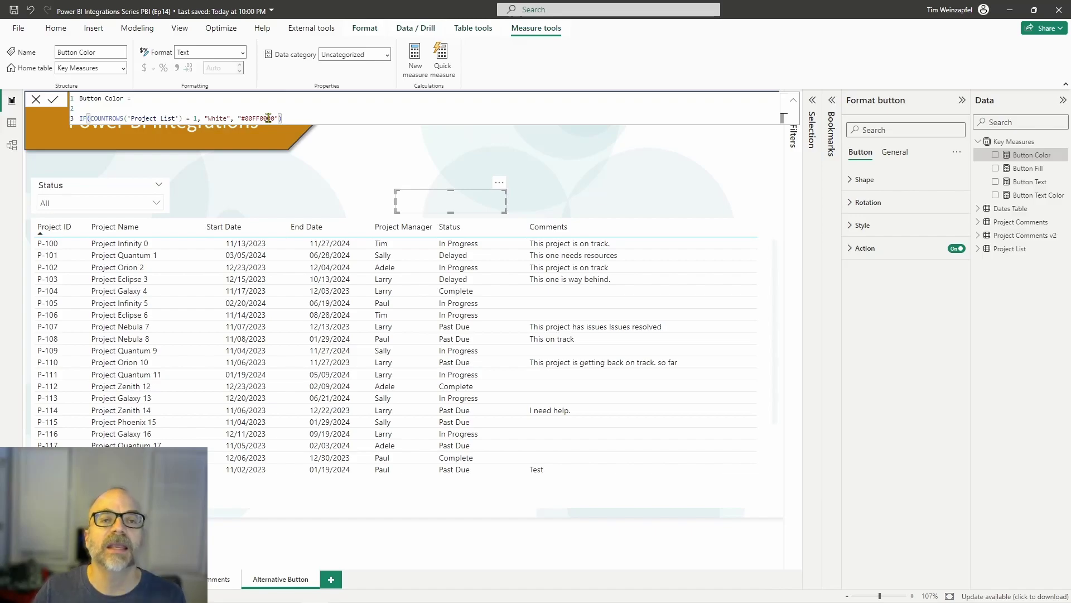
drag(268, 118, 246, 116)
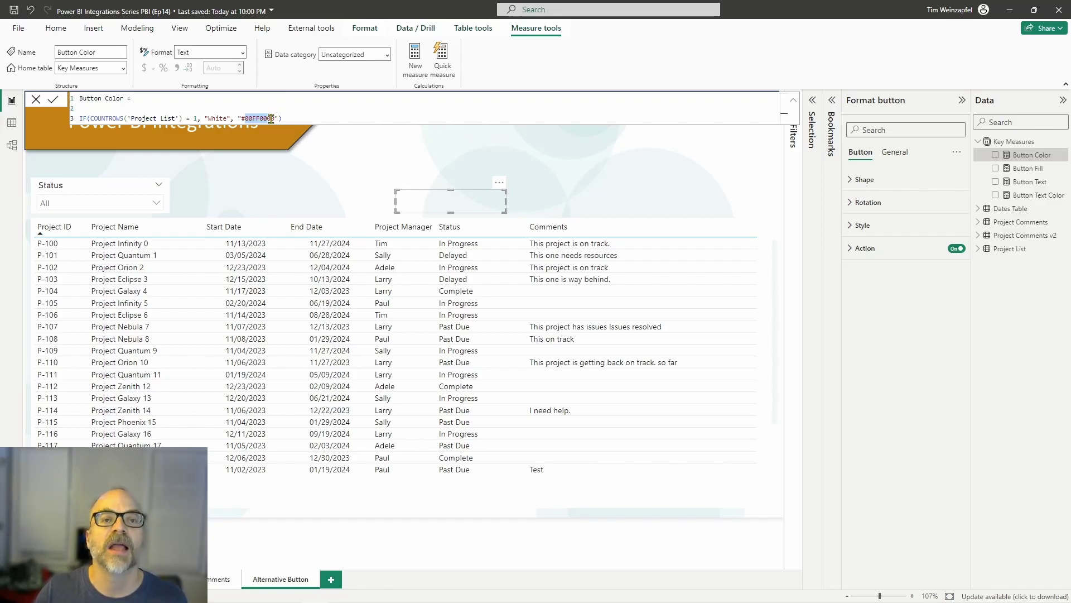
click(270, 119)
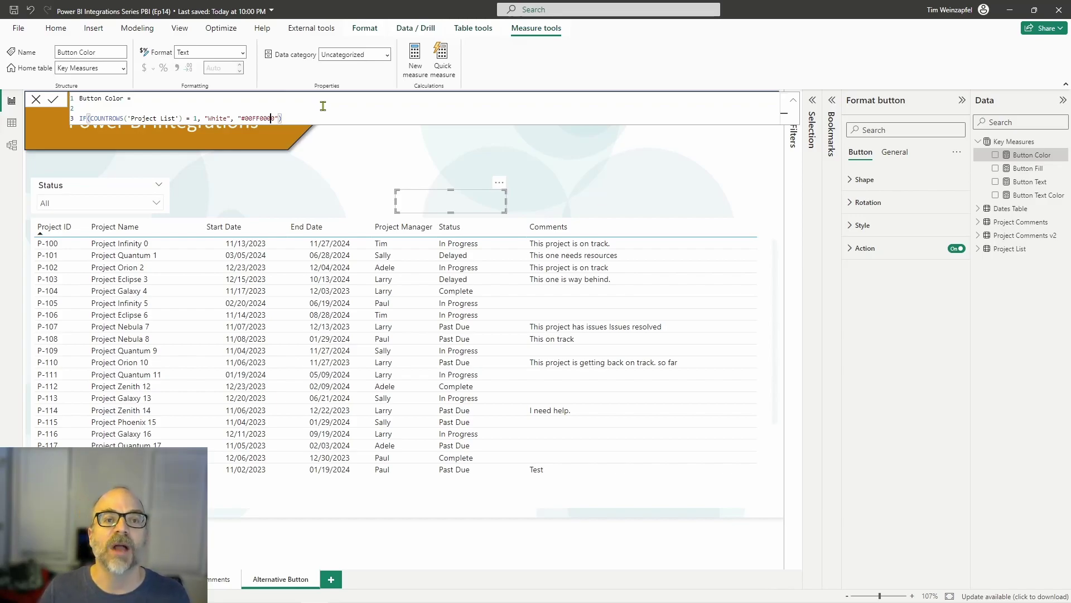
key(shift+Left)
key(shift+Left)
key(shift+Left)
key(shift+Left)
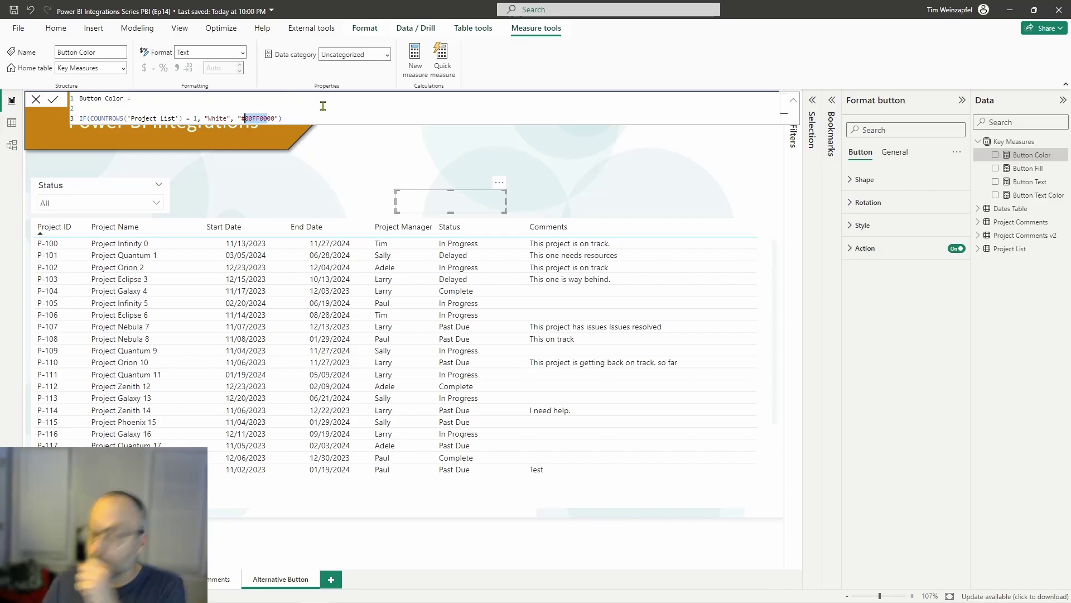
click(333, 167)
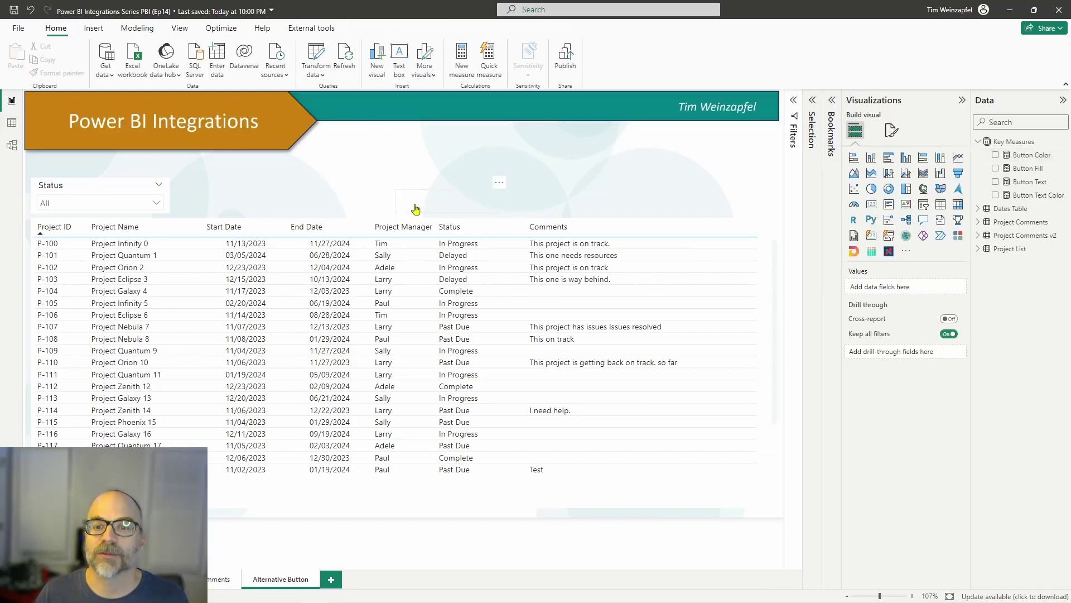
click(463, 207)
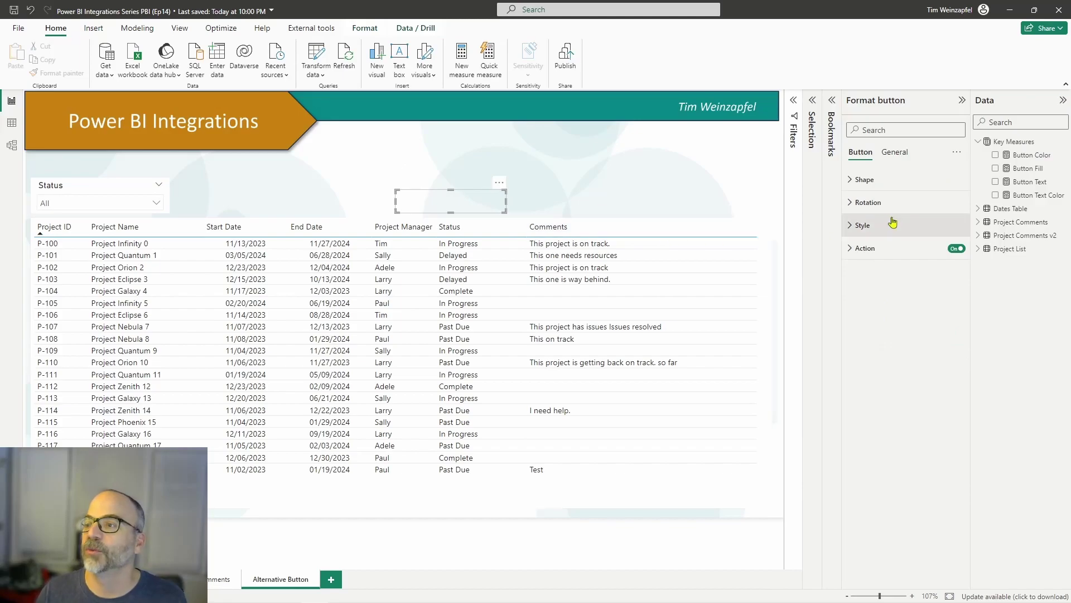
click(390, 263)
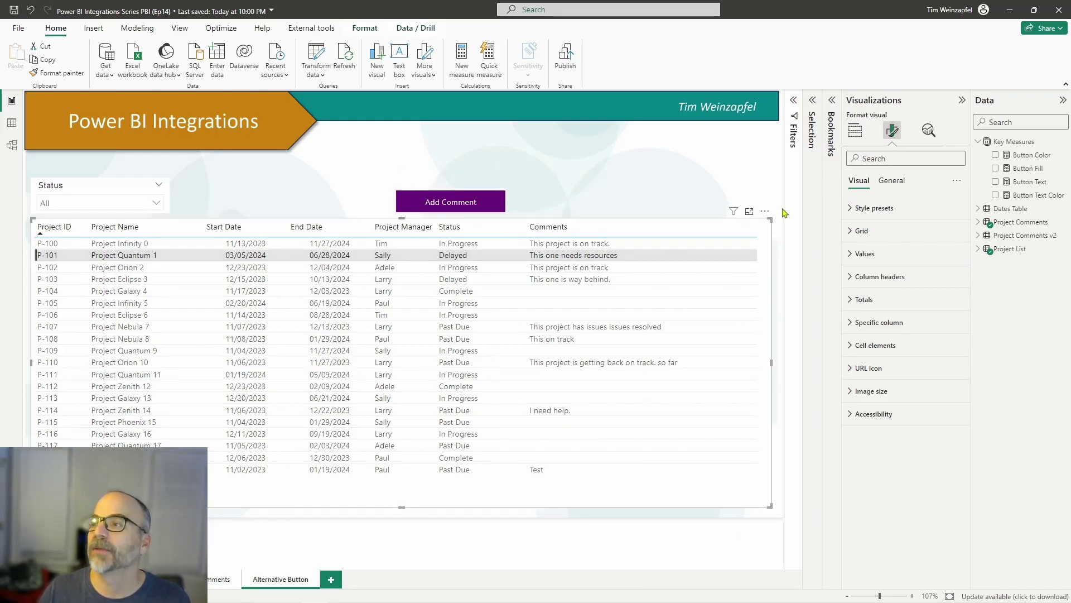
- Compare the Button Color and Button Fill colour codes, noting the fallback's transparency digits, then select Add Comment
click(1005, 158)
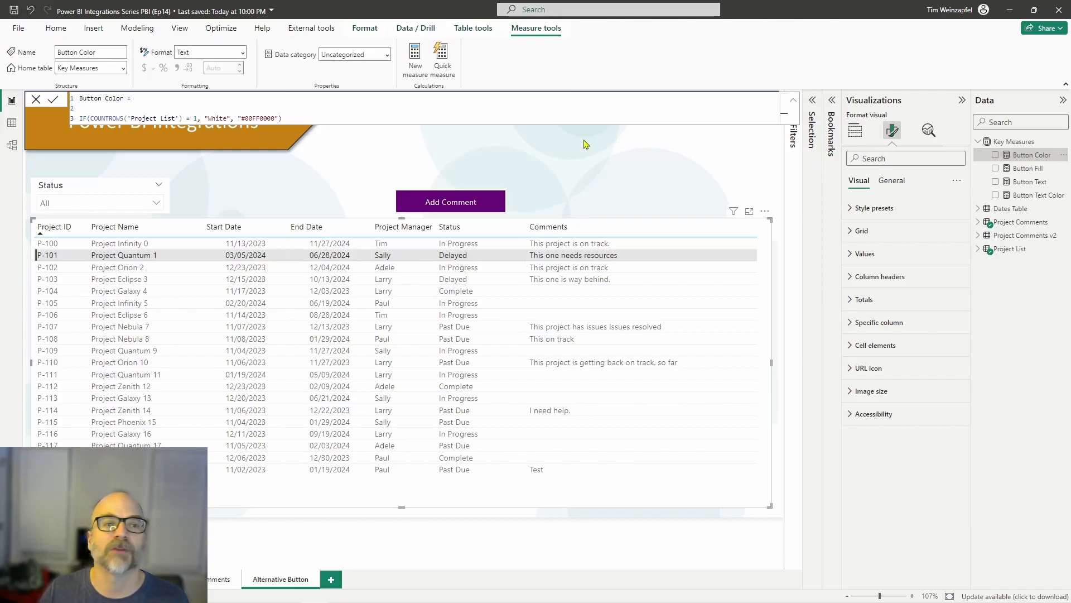
click(1005, 168)
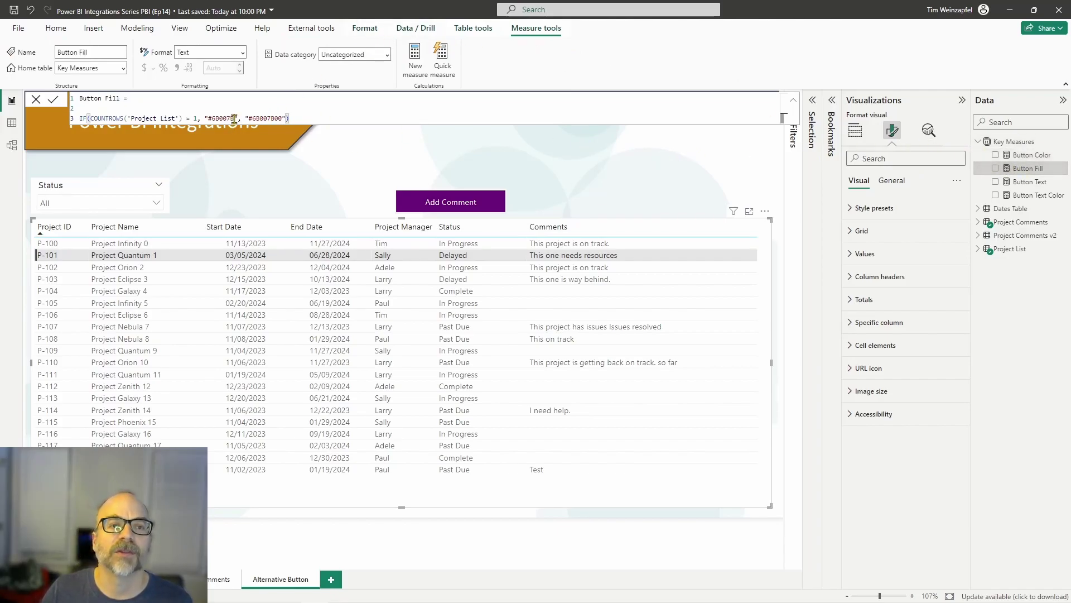
drag(235, 118, 212, 118)
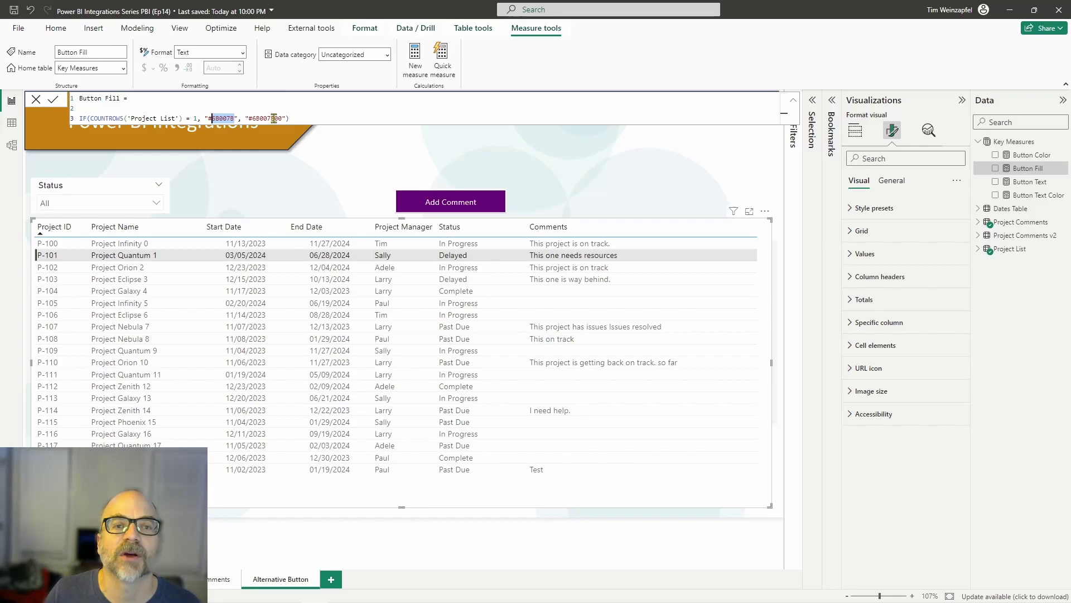
drag(274, 119, 282, 119)
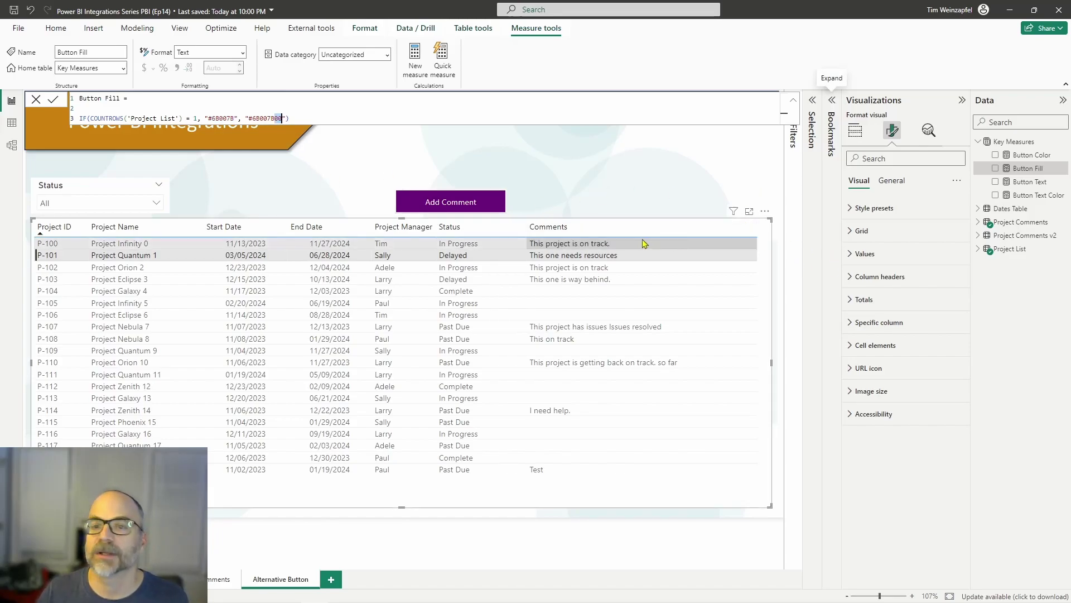
click(490, 205)
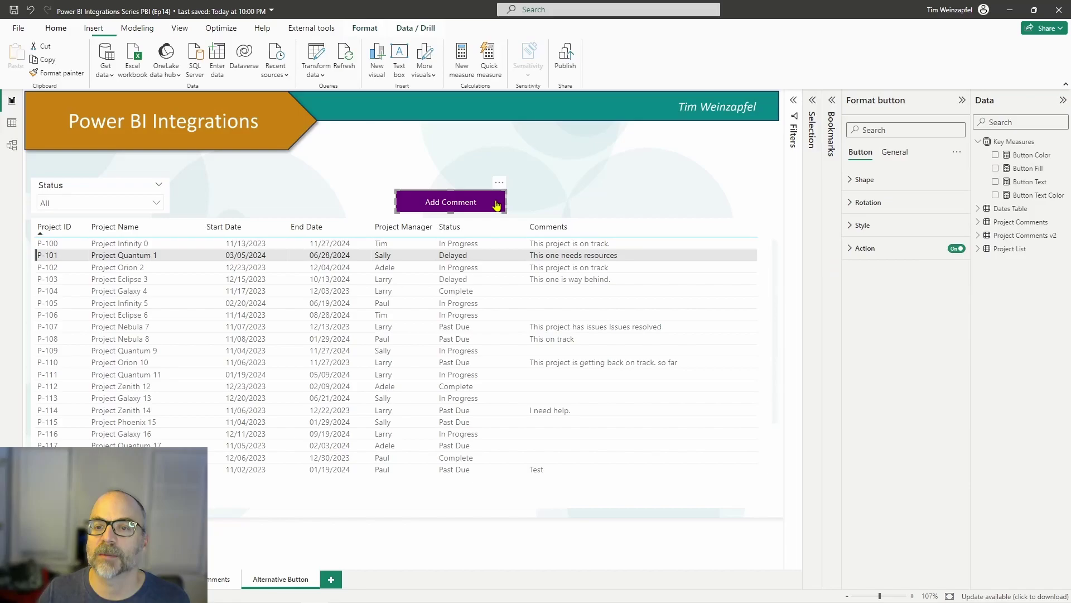
- Confirm the button's Fill color rule is driven by the Button Fill measure
click(862, 225)
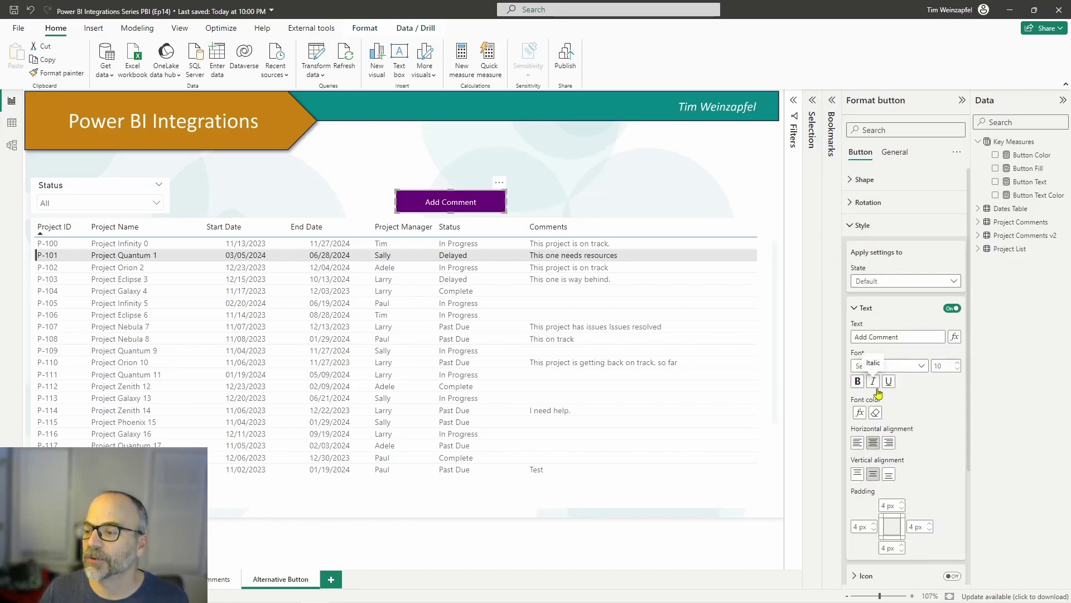
scroll(879, 390, down, 1)
click(860, 247)
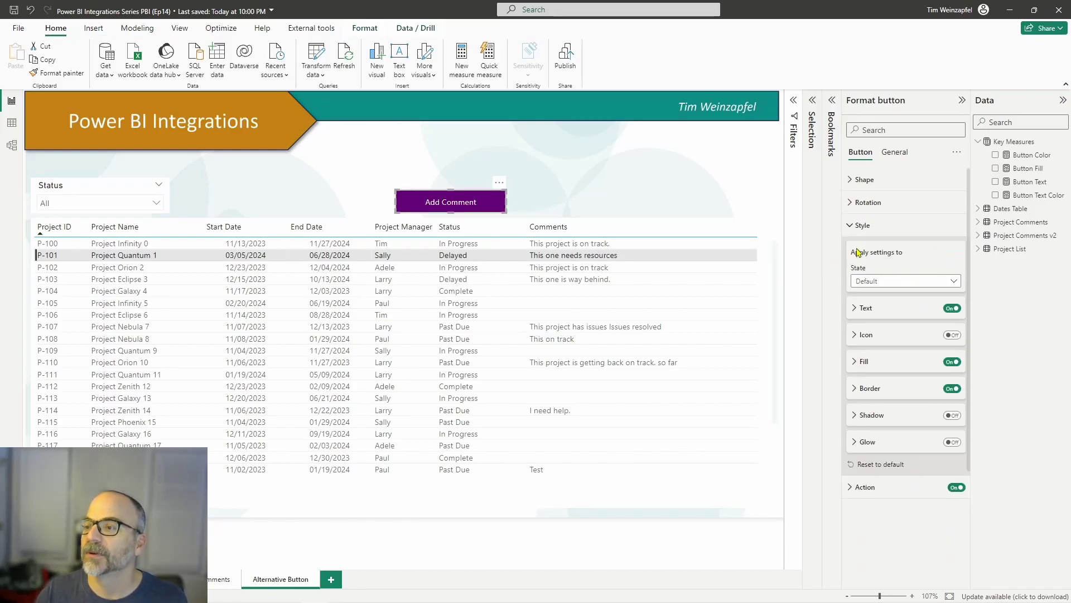
click(862, 363)
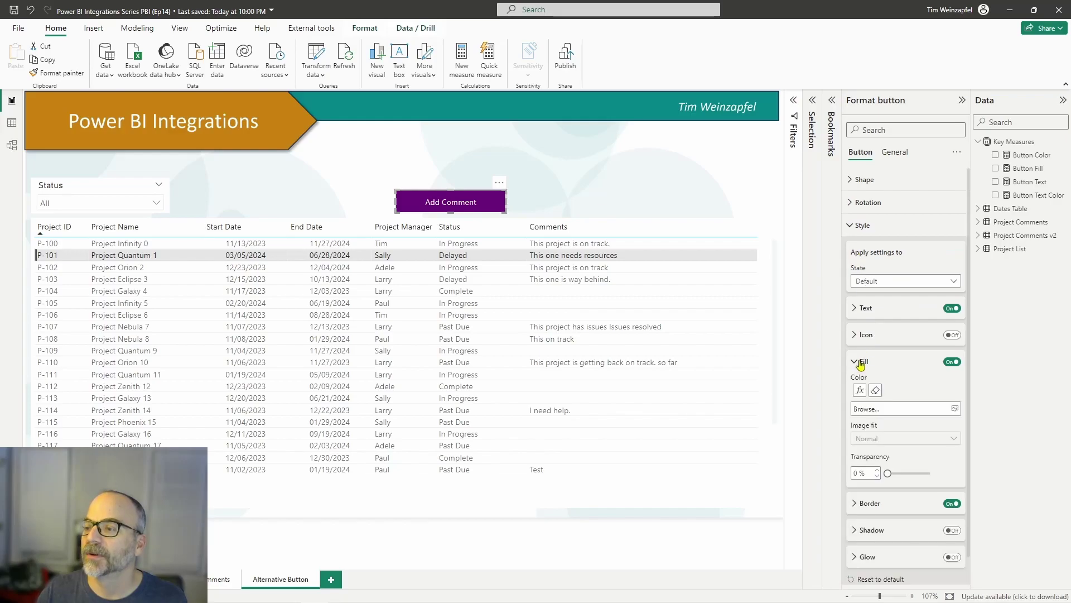
click(859, 390)
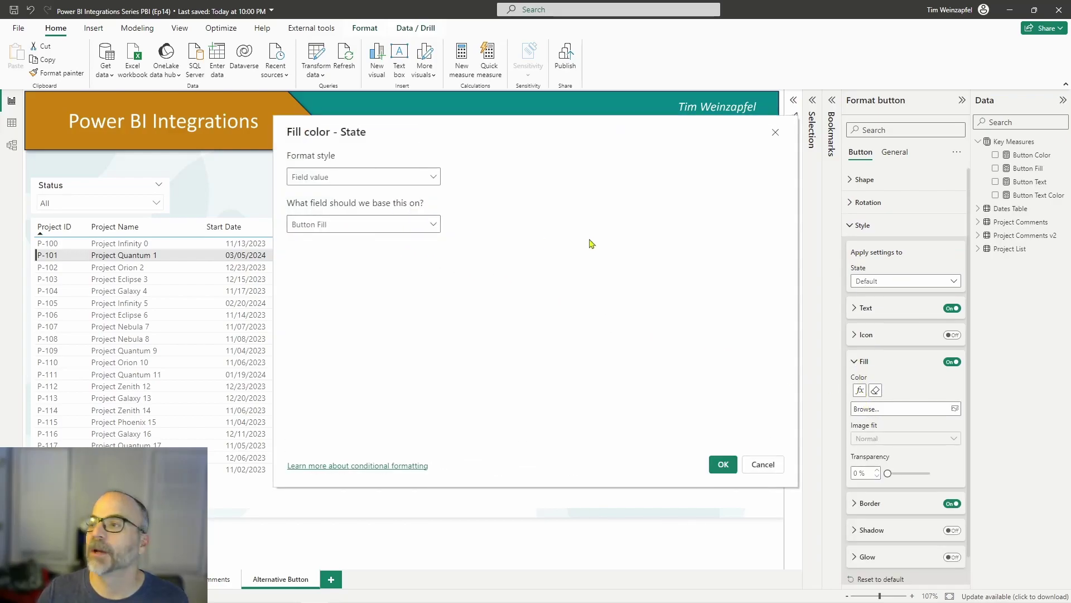
click(767, 467)
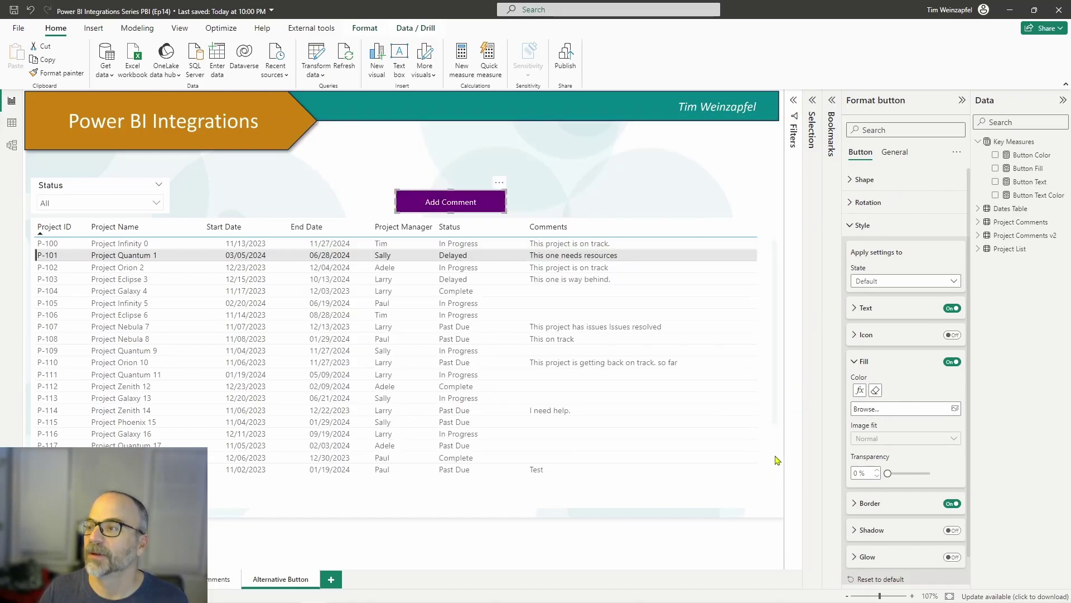
- Set the Button Fill fallback colour's transparency digits to 50 for a faint purple button
click(1027, 171)
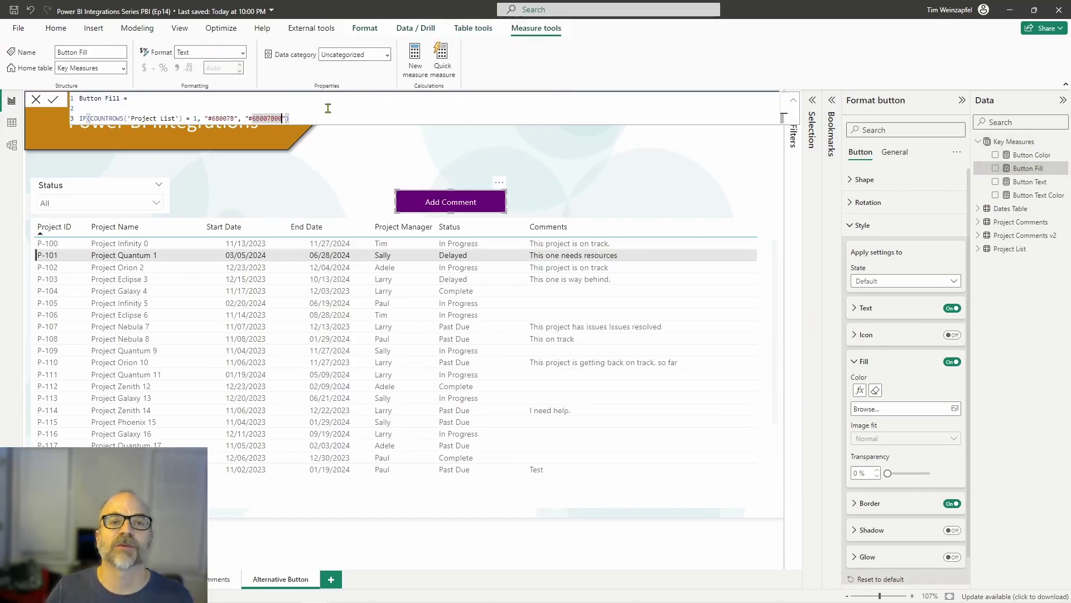
key(BackSpace)
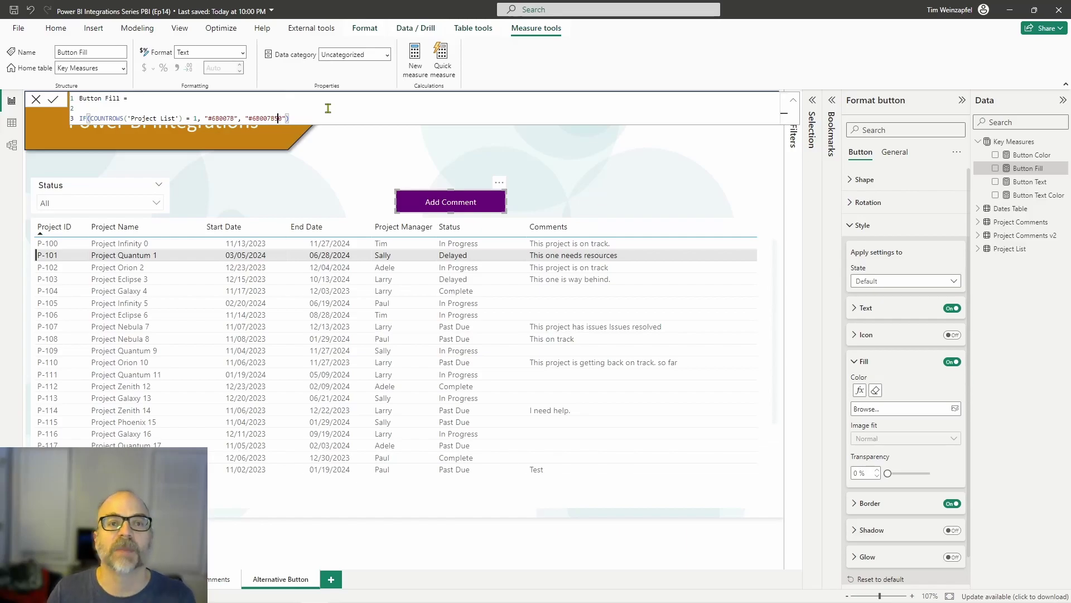
text(5)
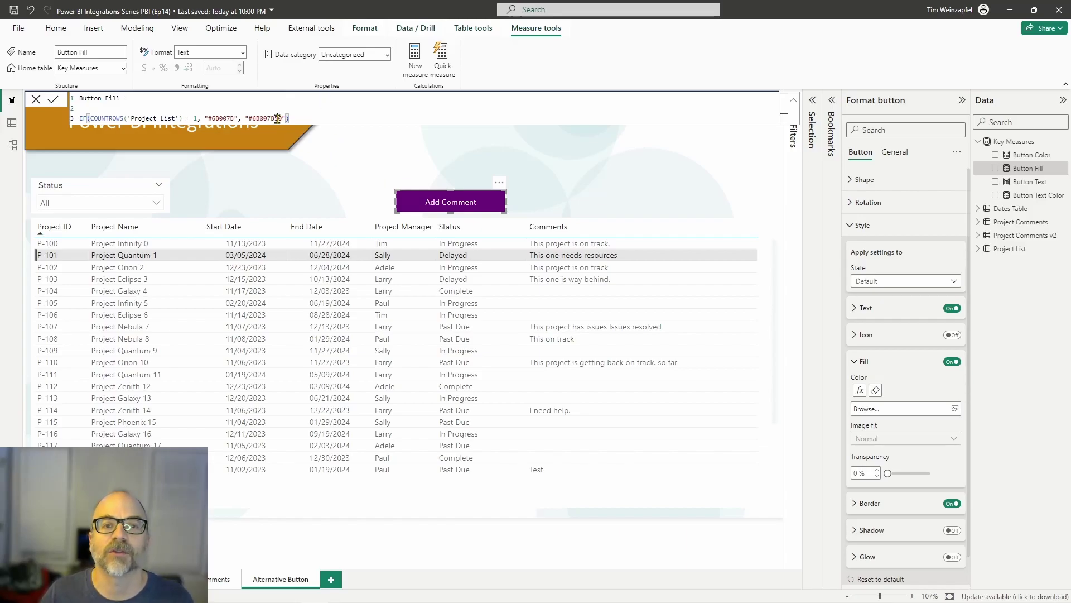
key(Return)
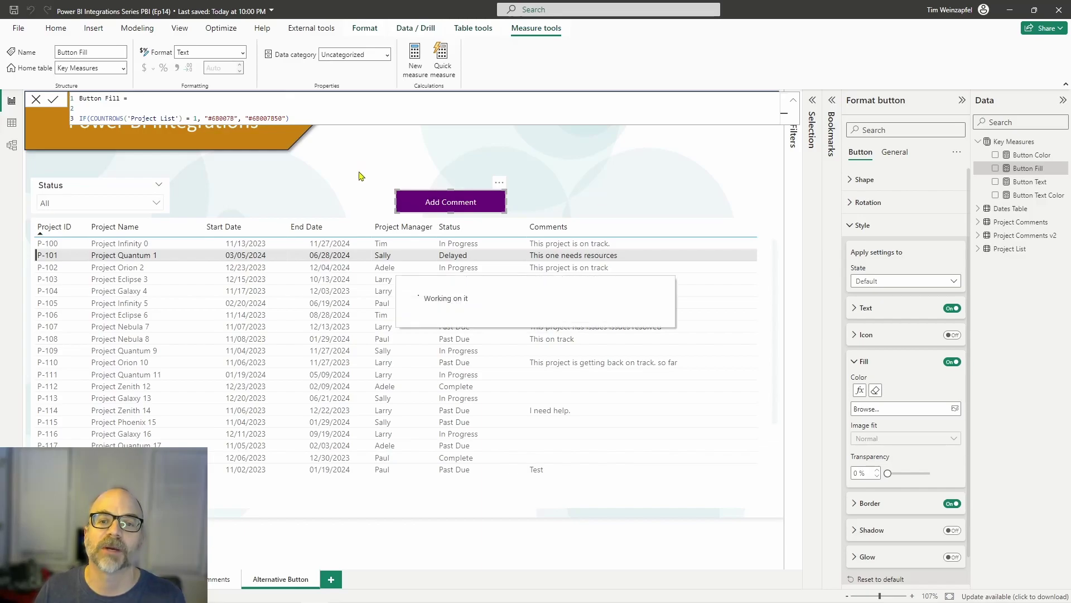
click(368, 268)
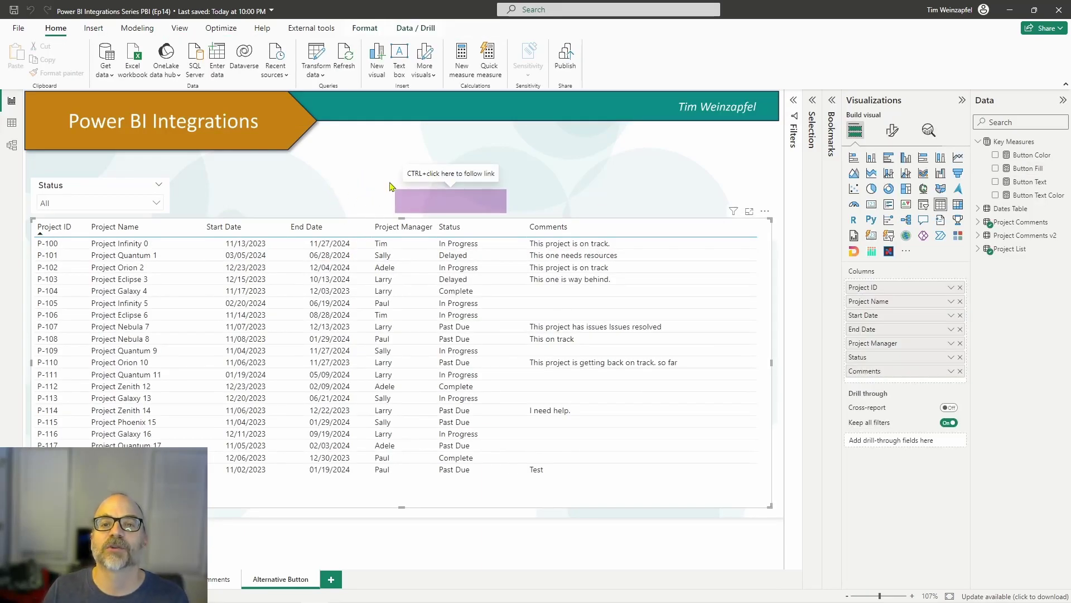
- Make the Button Fill fallback colour fully transparent with 00 transparency digits
click(474, 211)
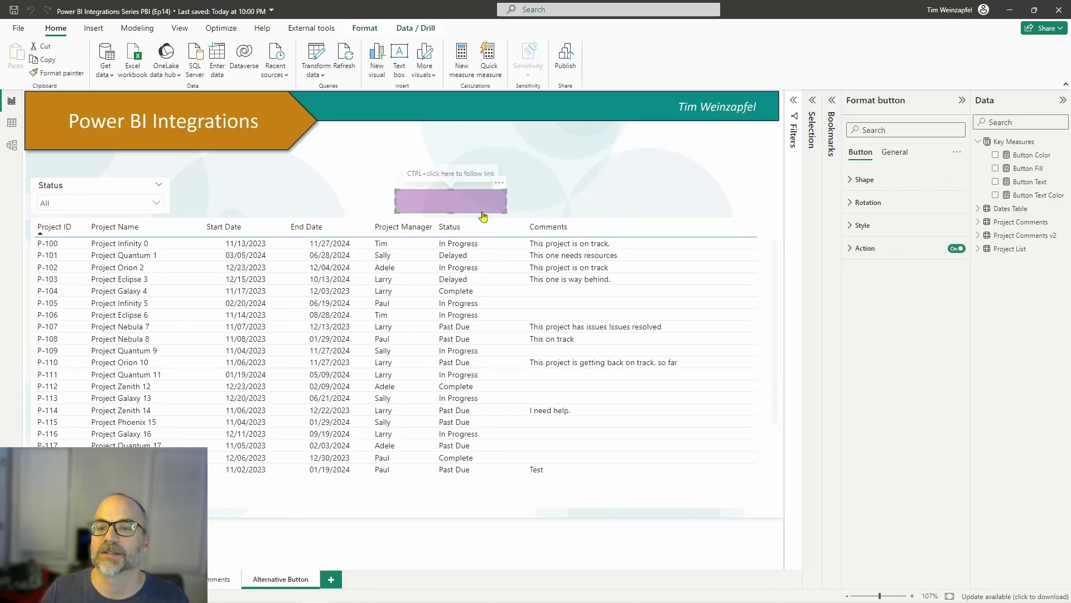
click(1038, 167)
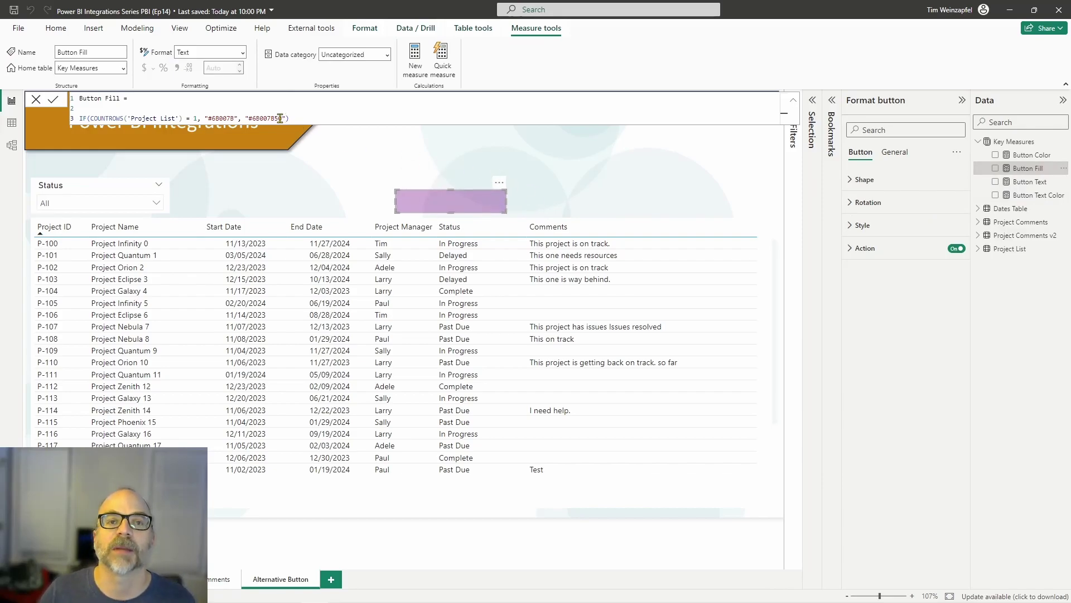
click(280, 118)
text(0)
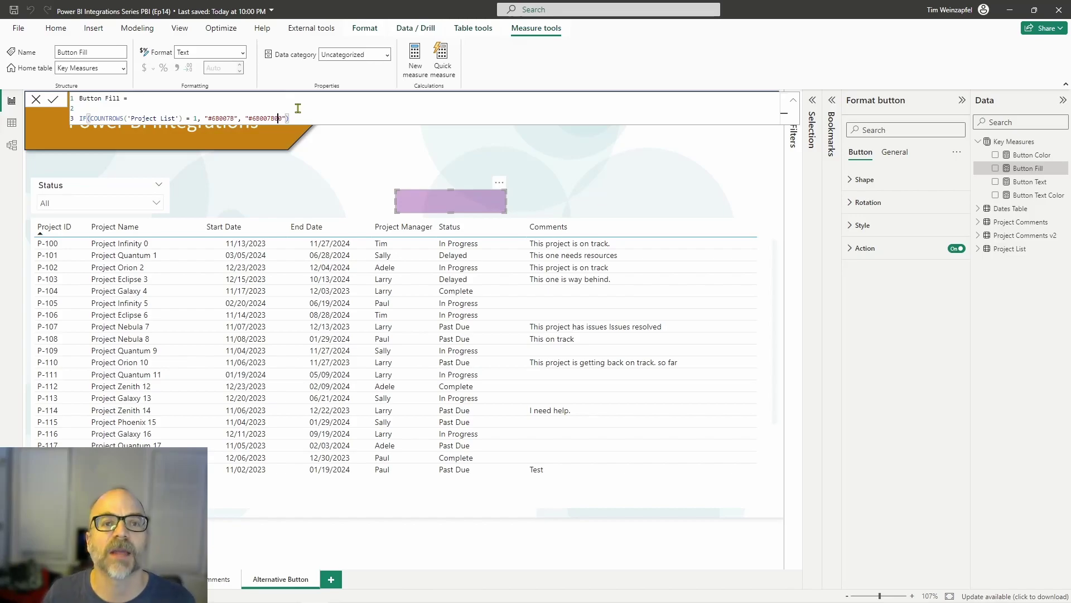
key(Return)
click(347, 178)
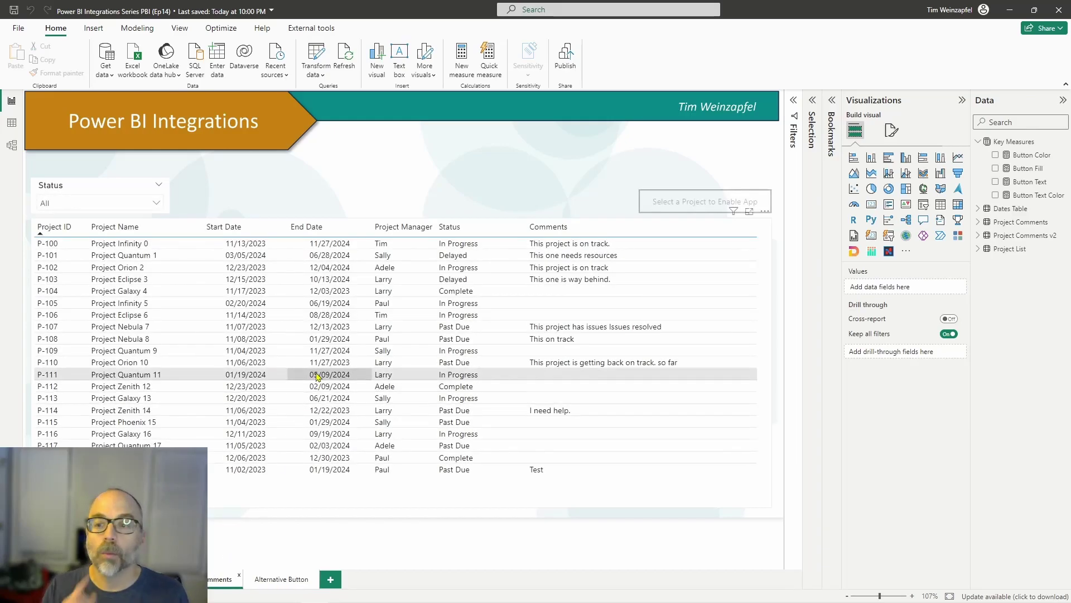
- Confirm the Select a Project button's Show Panel bookmark action opens the Power Apps panel
click(661, 198)
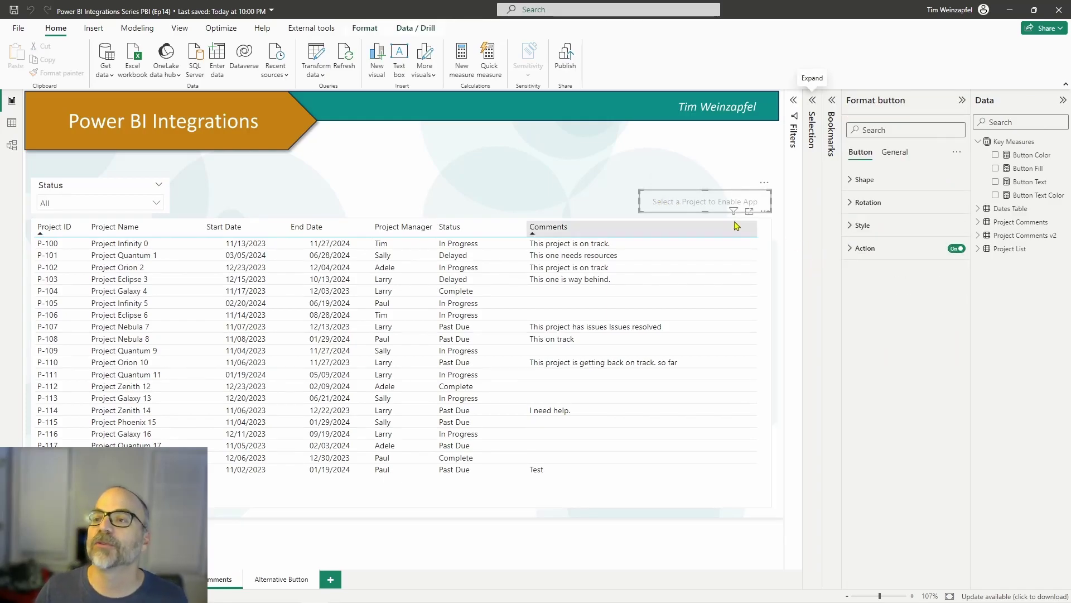
click(870, 249)
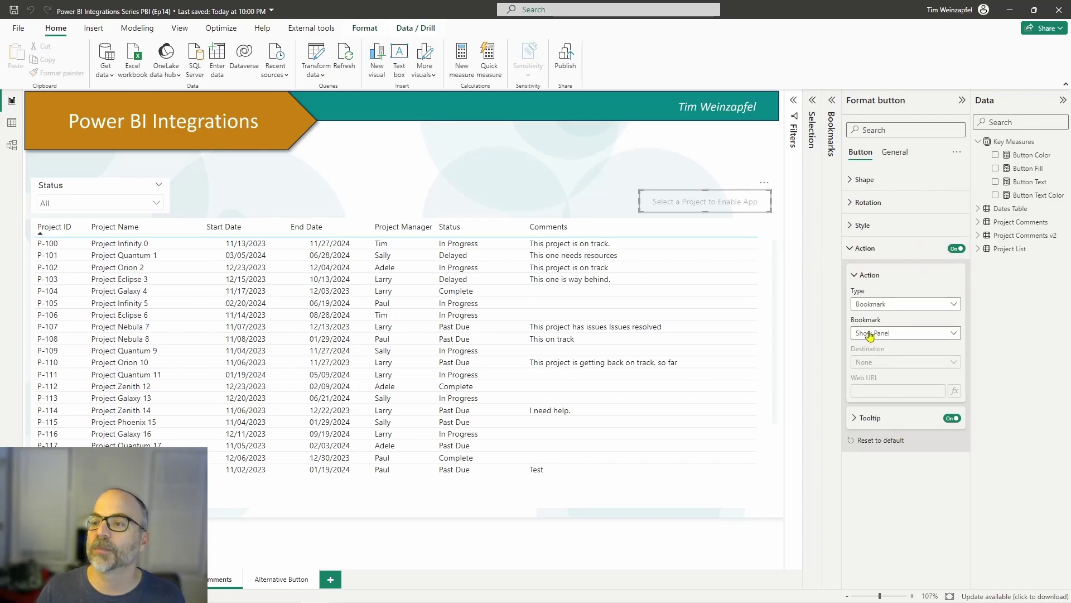
click(671, 205)
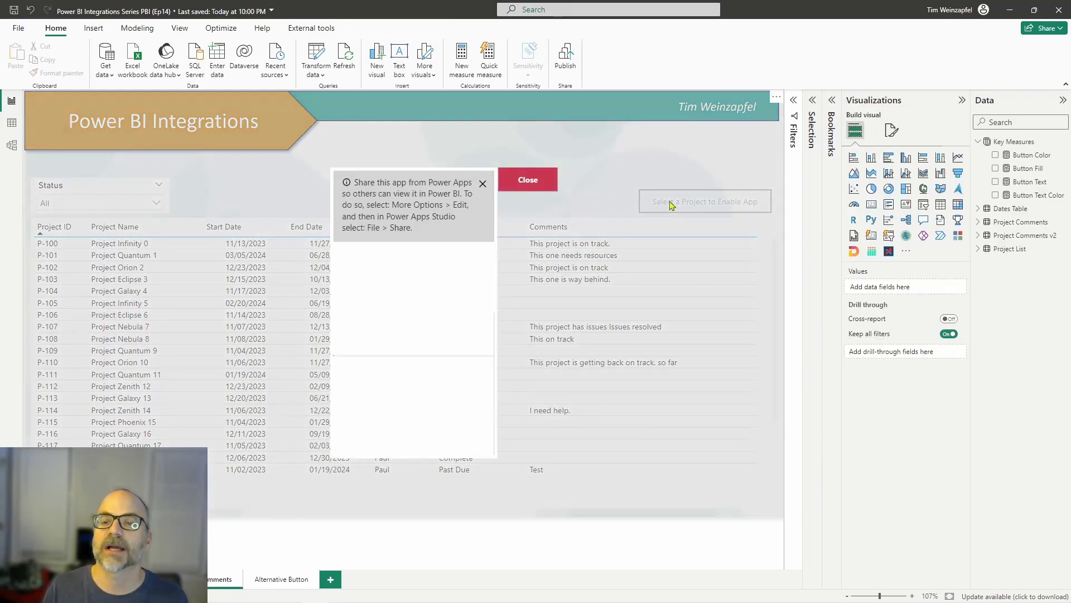
- Confirm the red Close button's Hide Panel action, then reopen and hide the panel again
click(534, 188)
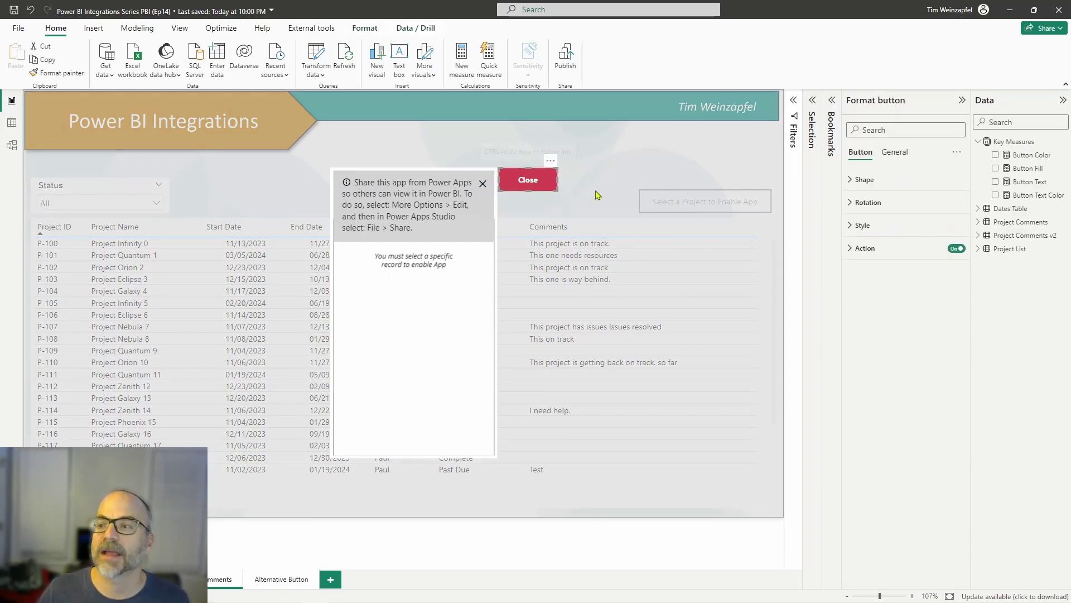
click(859, 248)
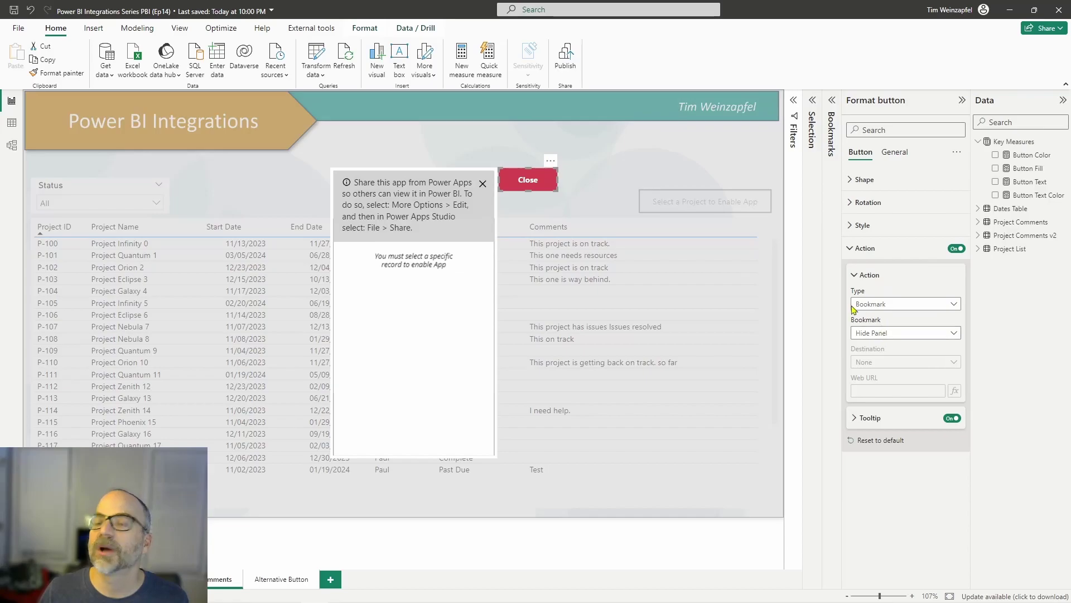
ctrl+click(531, 186)
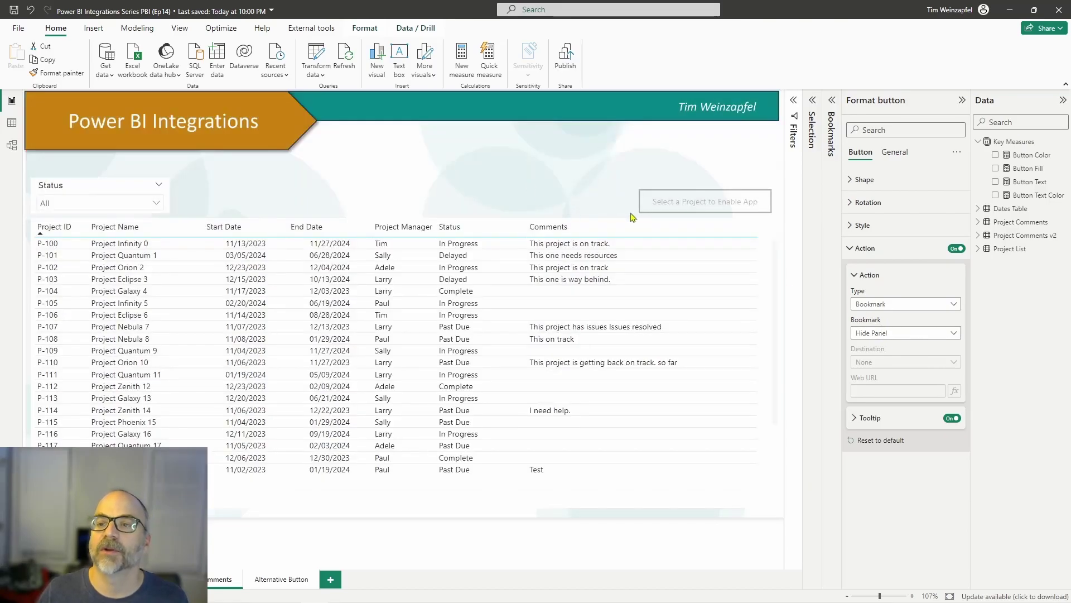
ctrl+click(689, 210)
ctrl+click(544, 179)
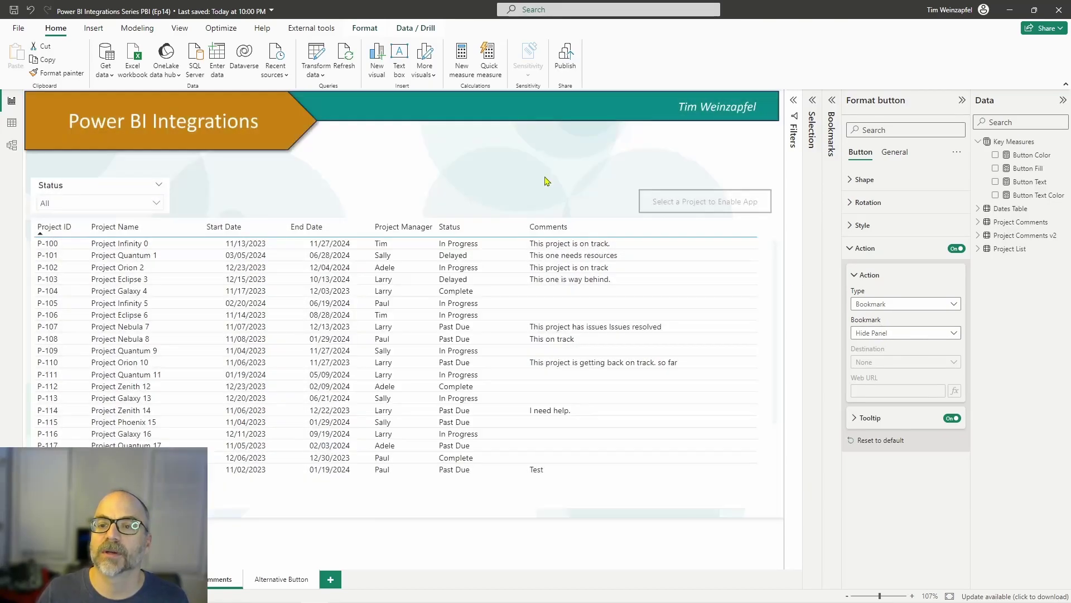
- On the Alternative Button page, select P-101, verify Add Comment's Show Panel bookmark opens the panel, then close it
click(272, 580)
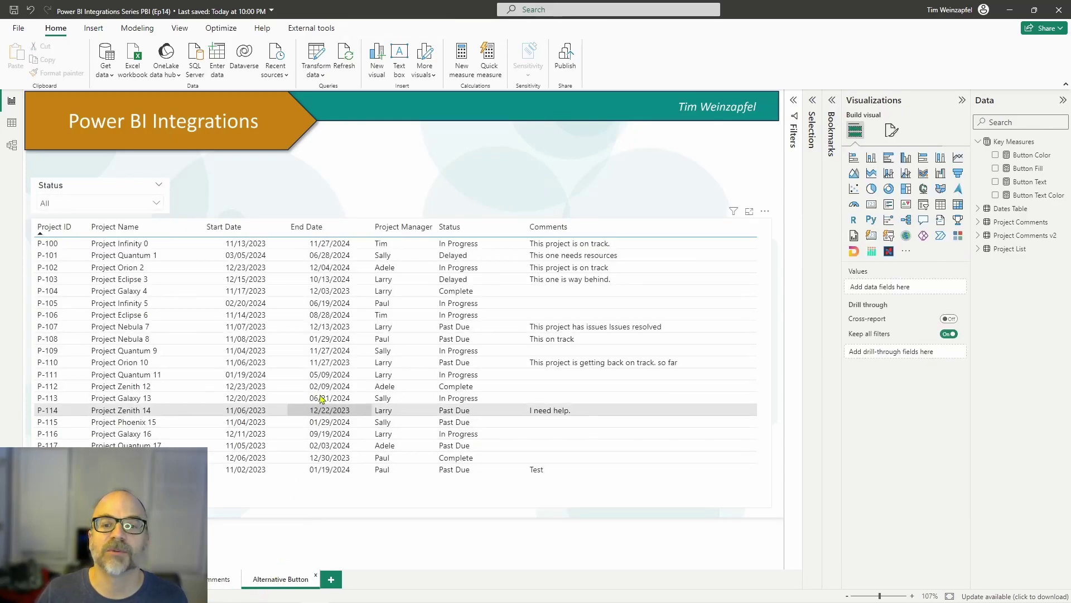
click(387, 258)
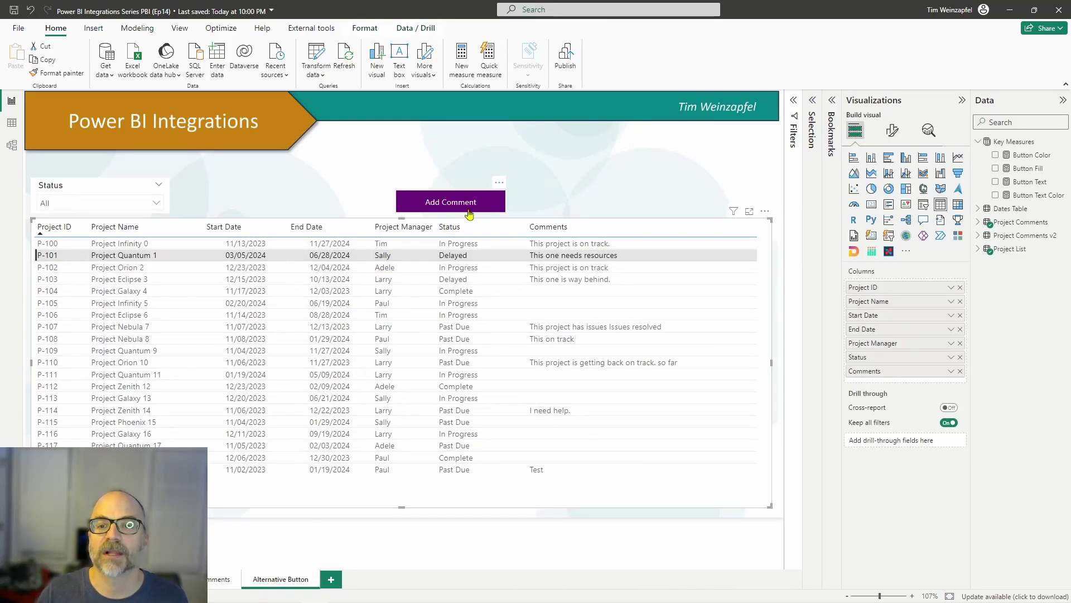
click(467, 208)
click(866, 249)
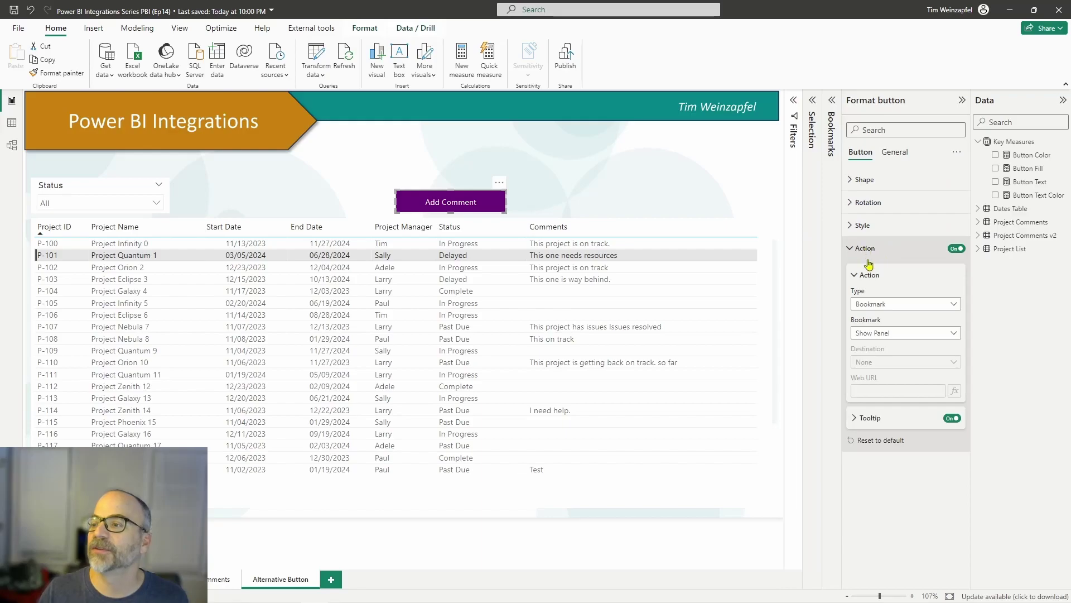
ctrl+click(481, 207)
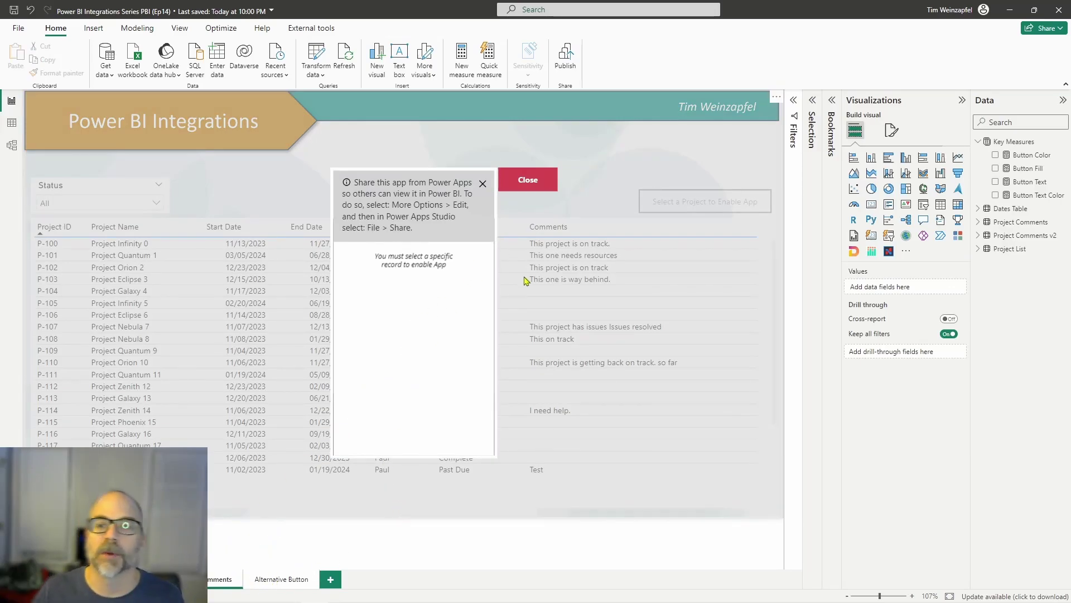
ctrl+click(528, 180)
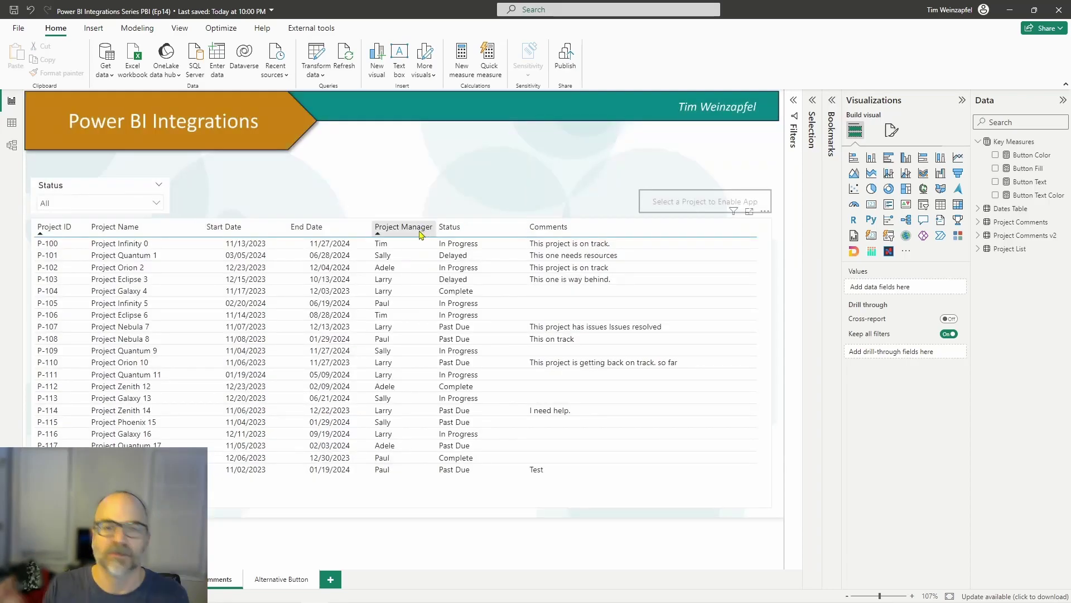